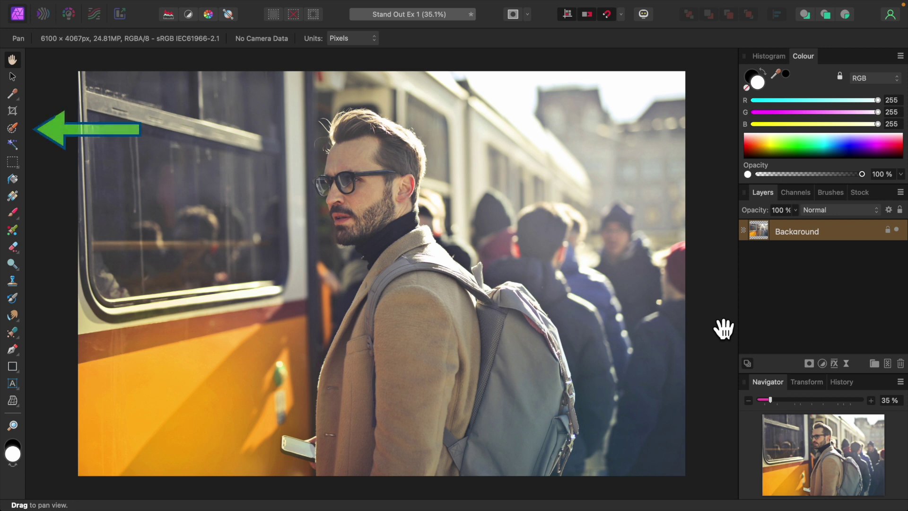
Pick the Selection Brush Tool from the Tools panel.
{"action": "left_click", "coordinate": [13, 130]}
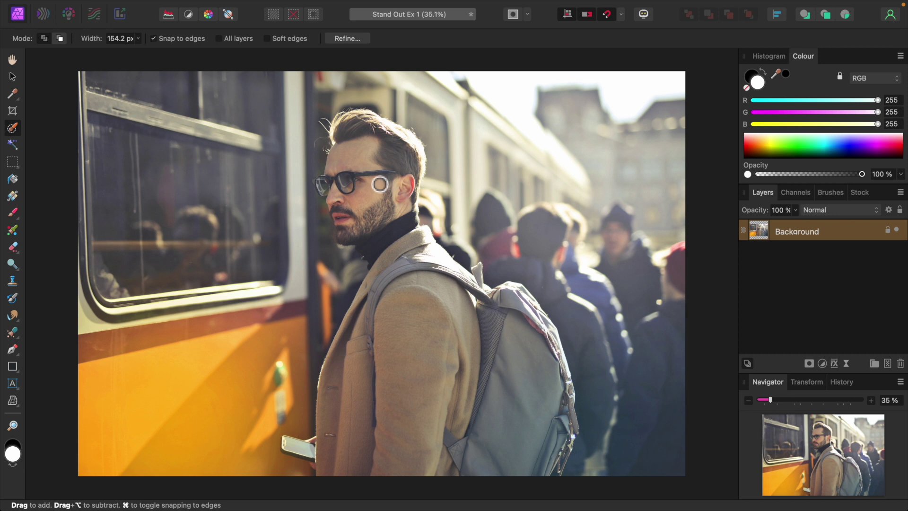
Paint the man's hair, glasses and body into the selection with a brush of about 310–357 px, then shrink it to 158 px.
{"action": "key", "text": "bracketright"}
{"action": "key", "text": "bracketright"}
{"action": "key", "text": "bracketright"}
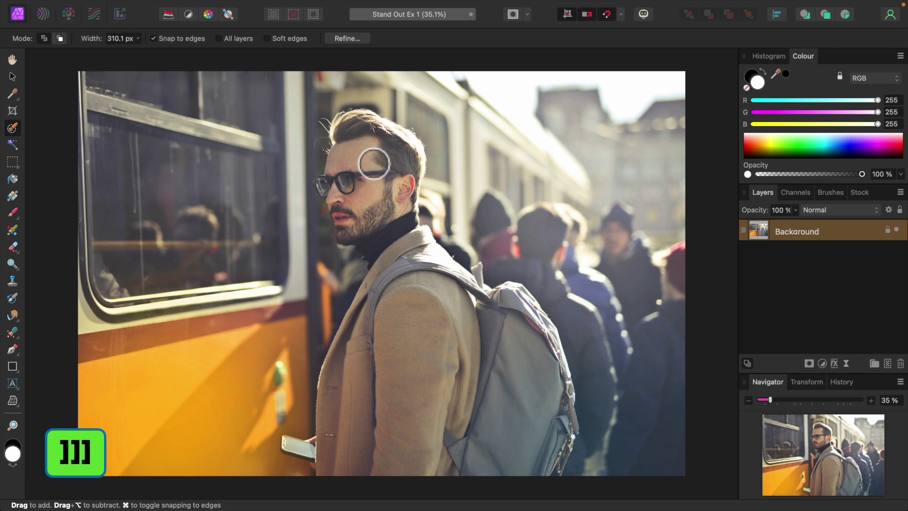
{"action": "mouse_move", "coordinate": [374, 166]}
{"action": "left_mouse_down"}
{"action": "mouse_move", "coordinate": [384, 141]}
{"action": "mouse_move", "coordinate": [395, 151]}
{"action": "mouse_move", "coordinate": [393, 199]}
{"action": "mouse_move", "coordinate": [371, 226]}
{"action": "mouse_move", "coordinate": [389, 232]}
{"action": "mouse_move", "coordinate": [398, 257]}
{"action": "mouse_move", "coordinate": [414, 349]}
{"action": "mouse_move", "coordinate": [410, 483]}
{"action": "mouse_move", "coordinate": [480, 412]}
{"action": "mouse_move", "coordinate": [509, 365]}
{"action": "mouse_move", "coordinate": [517, 320]}
{"action": "left_mouse_up"}
{"action": "key", "text": "bracketright"}
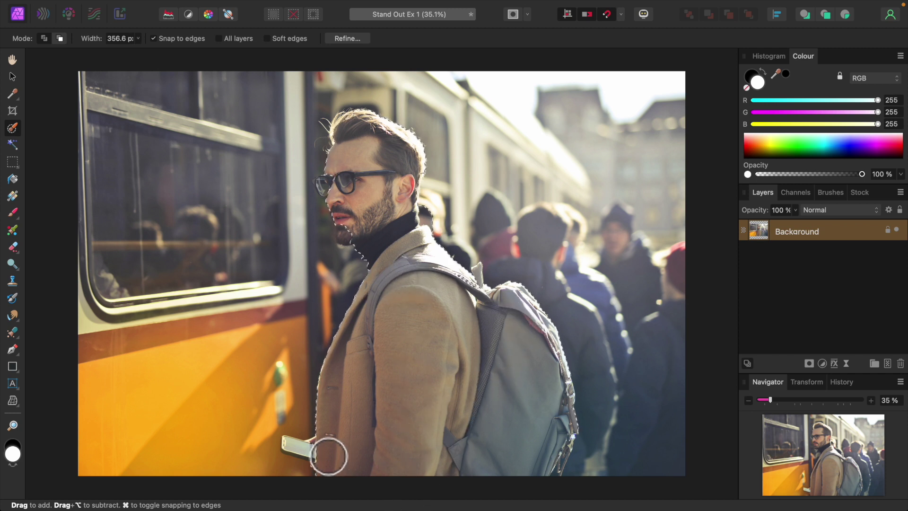
{"action": "key", "text": "bracketleft"}
{"action": "key", "text": "bracketleft"}
{"action": "key", "text": "bracketleft"}
{"action": "key", "text": "bracketleft"}
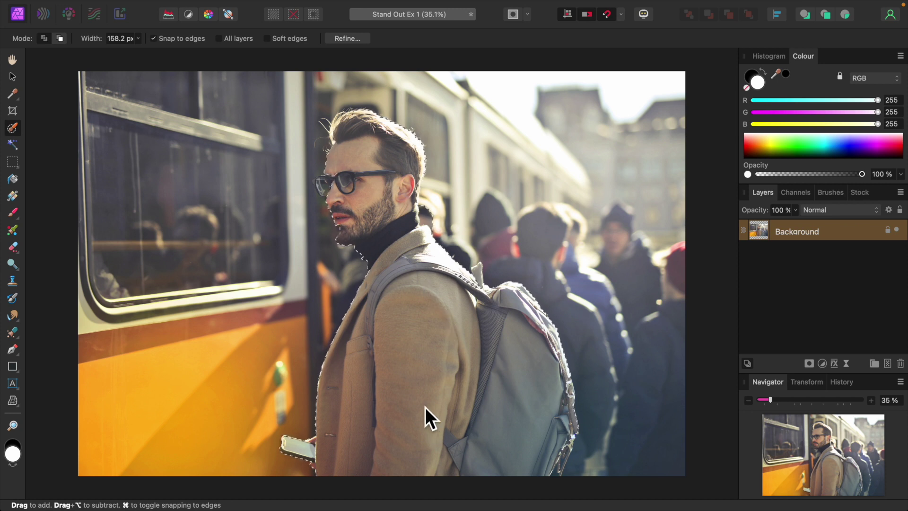
{"action": "left_click", "coordinate": [345, 38]}
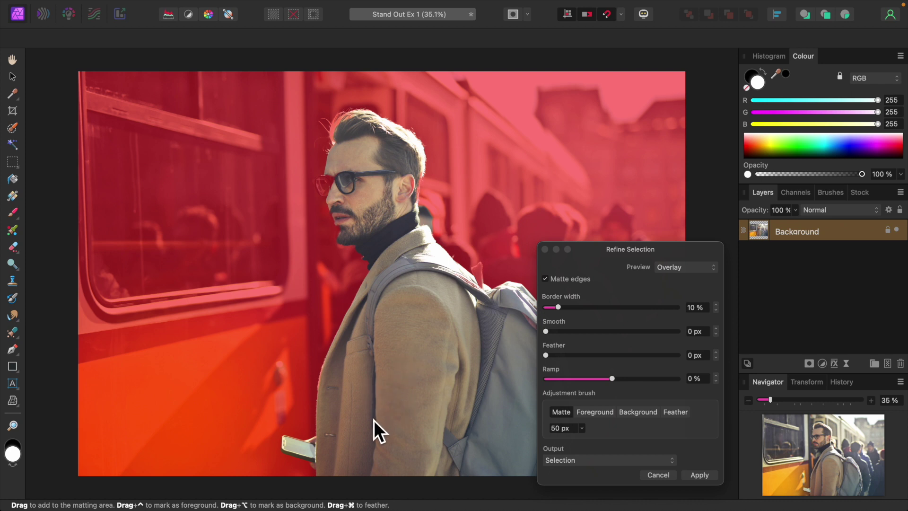
Zoom in to 200% on the face and mark the glasses' temple arm as foreground.
{"action": "key", "text": "super+plus"}
{"action": "key", "text": "super+plus"}
{"action": "key", "text": "super+plus"}
{"action": "key", "text": "super+plus"}
{"action": "key", "text": "super+plus"}
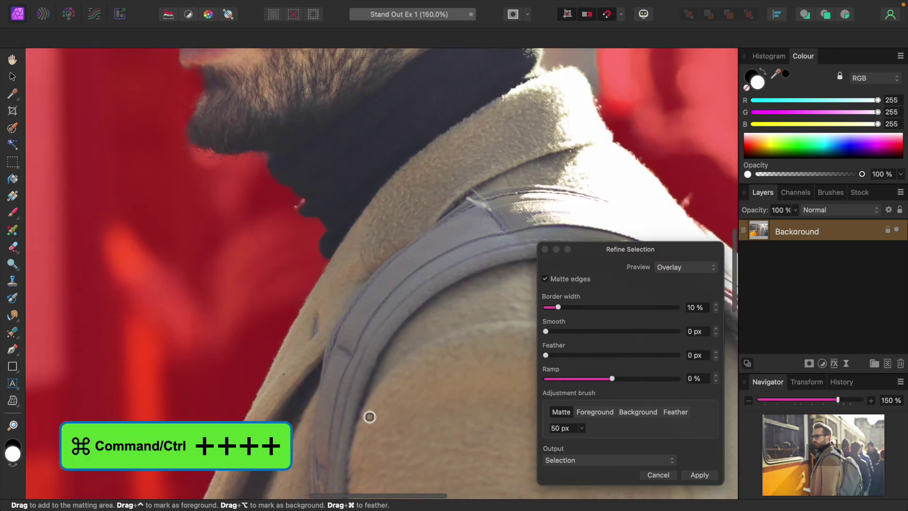
{"action": "key", "text": "super+plus"}
{"action": "scroll", "coordinate": [363, 417], "scroll_direction": "left", "scroll_amount": 15}
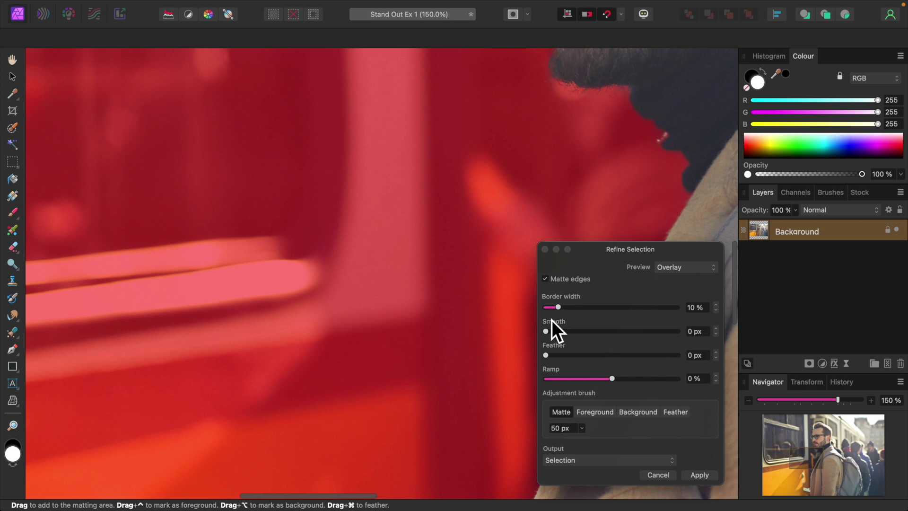
{"action": "scroll", "coordinate": [495, 316], "scroll_direction": "right", "scroll_amount": 5}
{"action": "scroll", "coordinate": [494, 316], "scroll_direction": "up", "scroll_amount": 5}
{"action": "scroll", "coordinate": [487, 312], "scroll_direction": "up", "scroll_amount": 7}
{"action": "scroll", "coordinate": [487, 312], "scroll_direction": "right", "scroll_amount": 1}
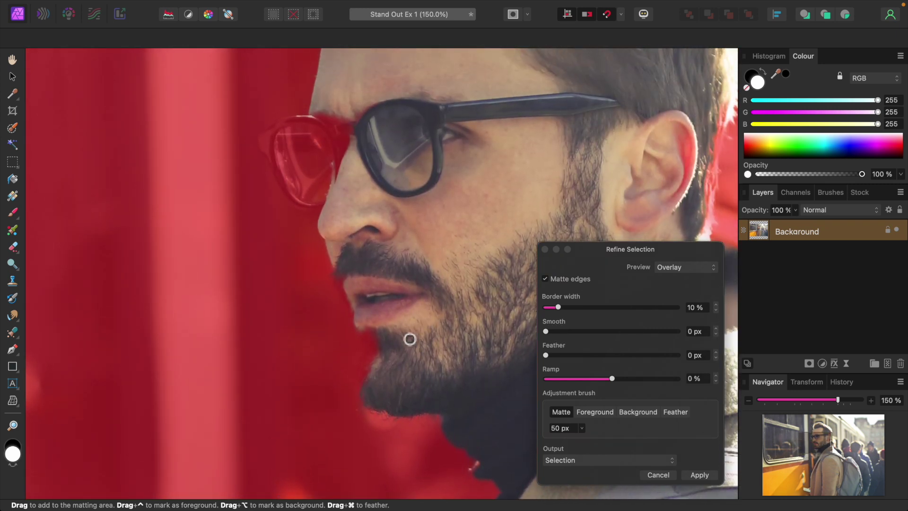
{"action": "key", "text": "super+plus"}
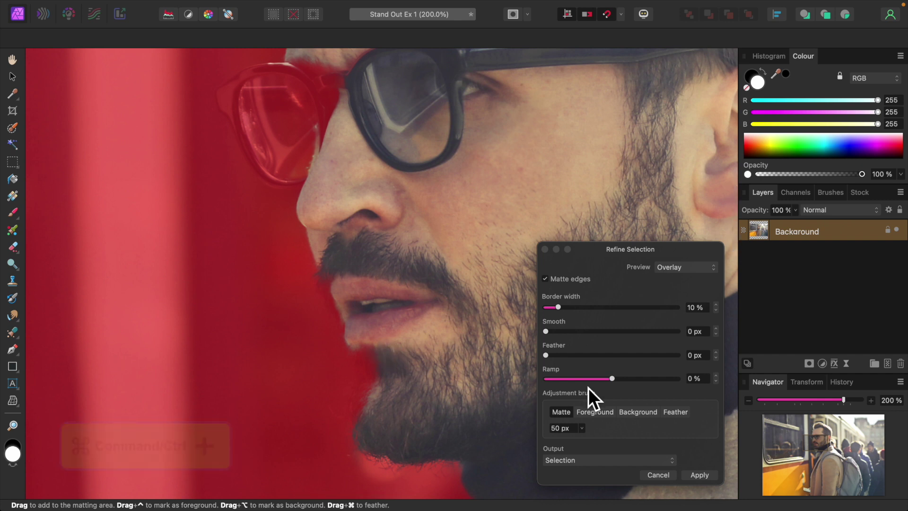
{"action": "left_click", "coordinate": [593, 412]}
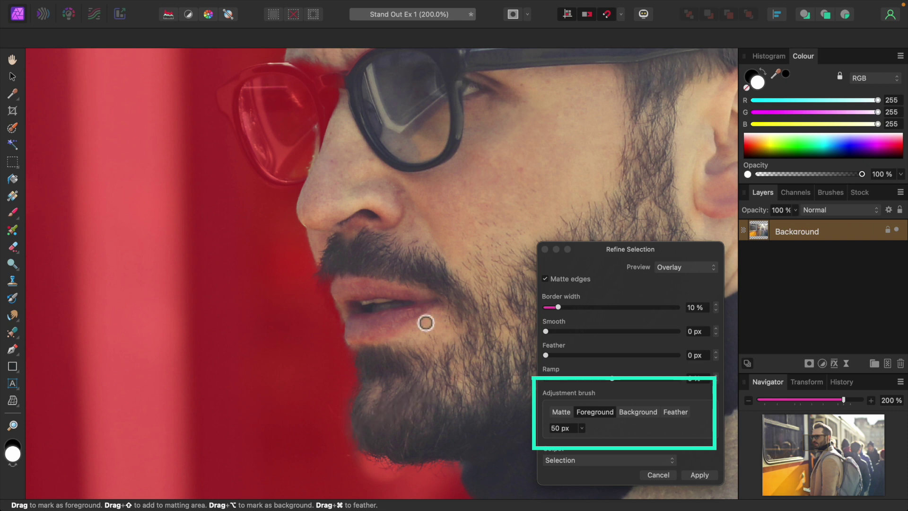
{"action": "mouse_move", "coordinate": [321, 89]}
{"action": "left_mouse_down"}
{"action": "mouse_move", "coordinate": [287, 94]}
{"action": "mouse_move", "coordinate": [282, 86]}
{"action": "mouse_move", "coordinate": [309, 80]}
{"action": "mouse_move", "coordinate": [285, 77]}
{"action": "mouse_move", "coordinate": [233, 103]}
{"action": "mouse_move", "coordinate": [256, 163]}
{"action": "mouse_move", "coordinate": [283, 181]}
{"action": "mouse_move", "coordinate": [303, 177]}
{"action": "mouse_move", "coordinate": [319, 143]}
{"action": "mouse_move", "coordinate": [265, 137]}
{"action": "mouse_move", "coordinate": [378, 97]}
{"action": "mouse_move", "coordinate": [273, 96]}
{"action": "mouse_move", "coordinate": [281, 96]}
{"action": "mouse_move", "coordinate": [248, 112]}
{"action": "mouse_move", "coordinate": [314, 127]}
{"action": "mouse_move", "coordinate": [269, 144]}
{"action": "mouse_move", "coordinate": [324, 130]}
{"action": "left_mouse_up"}
Shrink the adjustment brush to 39 px and mark the left edge of the hair as foreground.
{"action": "key", "text": "bracketleft"}
{"action": "key", "text": "bracketleft"}
{"action": "key", "text": "bracketleft"}
{"action": "key", "text": "bracketleft"}
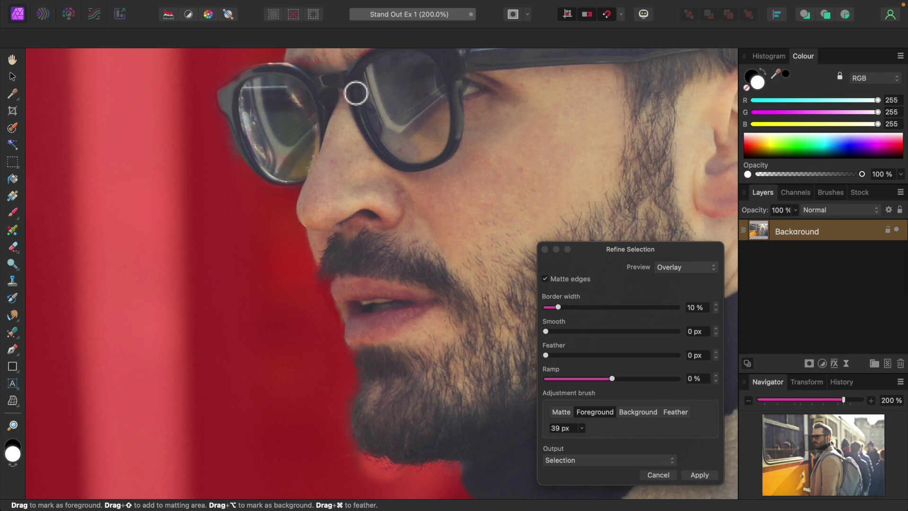
{"action": "scroll", "coordinate": [357, 100], "scroll_direction": "up", "scroll_amount": 10}
{"action": "scroll", "coordinate": [370, 158], "scroll_direction": "up", "scroll_amount": 8}
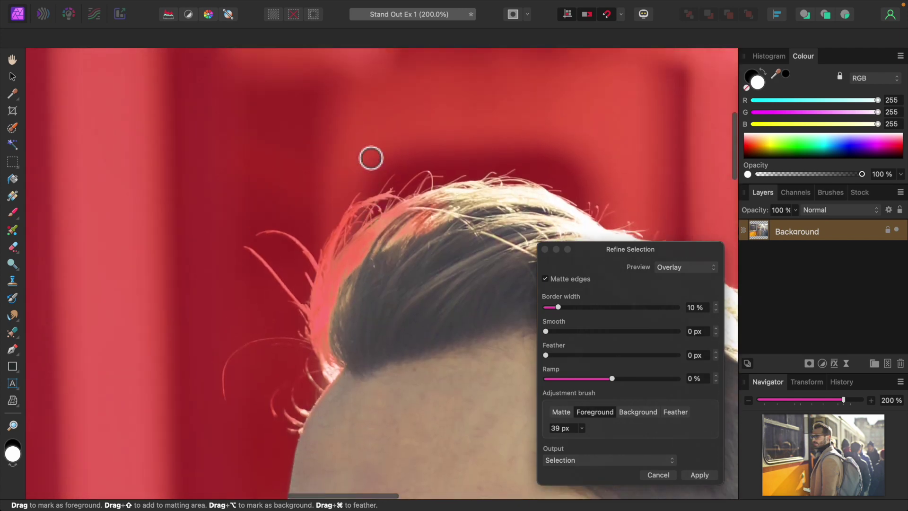
{"action": "mouse_move", "coordinate": [371, 282]}
{"action": "left_mouse_down"}
{"action": "mouse_move", "coordinate": [343, 305]}
{"action": "mouse_move", "coordinate": [330, 340]}
{"action": "mouse_move", "coordinate": [342, 421]}
{"action": "mouse_move", "coordinate": [350, 392]}
{"action": "left_mouse_up"}
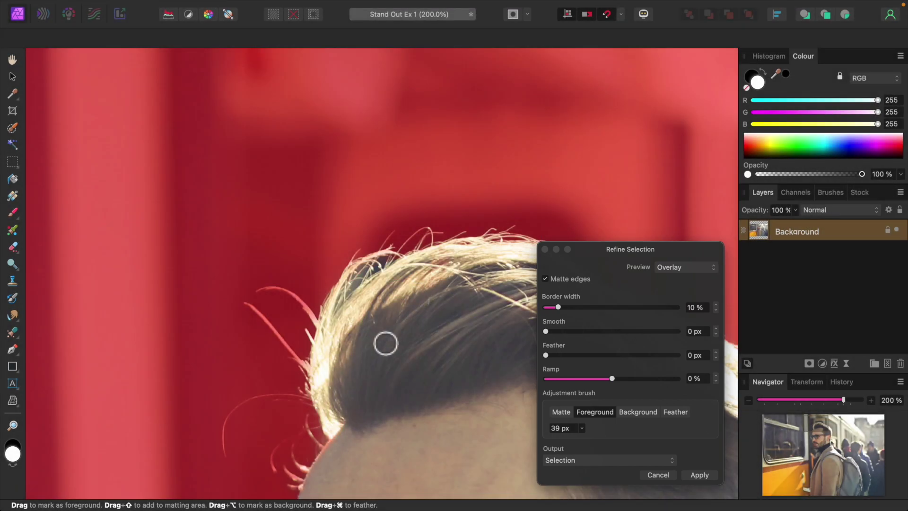
Add the lower hair edge and stray hair strands to the matting area, then switch back to Foreground.
{"action": "left_click", "coordinate": [559, 413]}
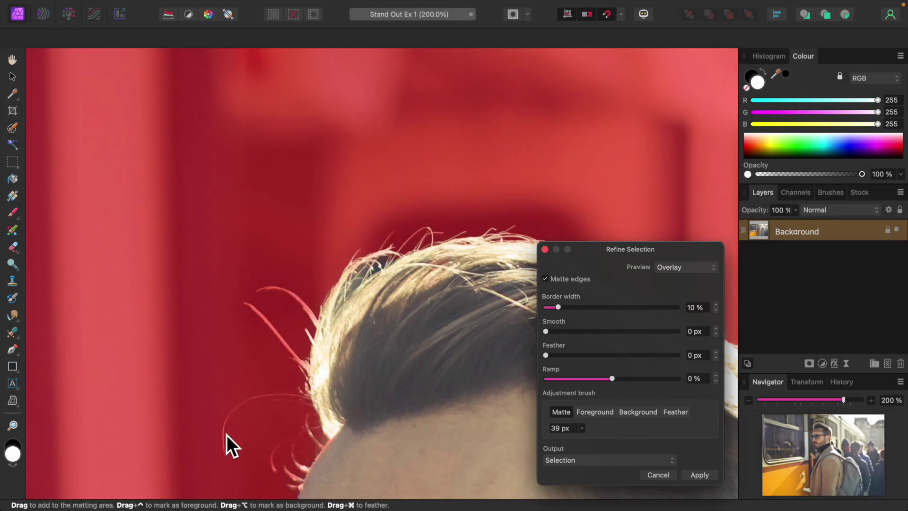
{"action": "mouse_move", "coordinate": [222, 419]}
{"action": "left_mouse_down"}
{"action": "mouse_move", "coordinate": [258, 409]}
{"action": "mouse_move", "coordinate": [310, 403]}
{"action": "mouse_move", "coordinate": [335, 438]}
{"action": "mouse_move", "coordinate": [313, 439]}
{"action": "mouse_move", "coordinate": [283, 481]}
{"action": "mouse_move", "coordinate": [319, 465]}
{"action": "left_mouse_up"}
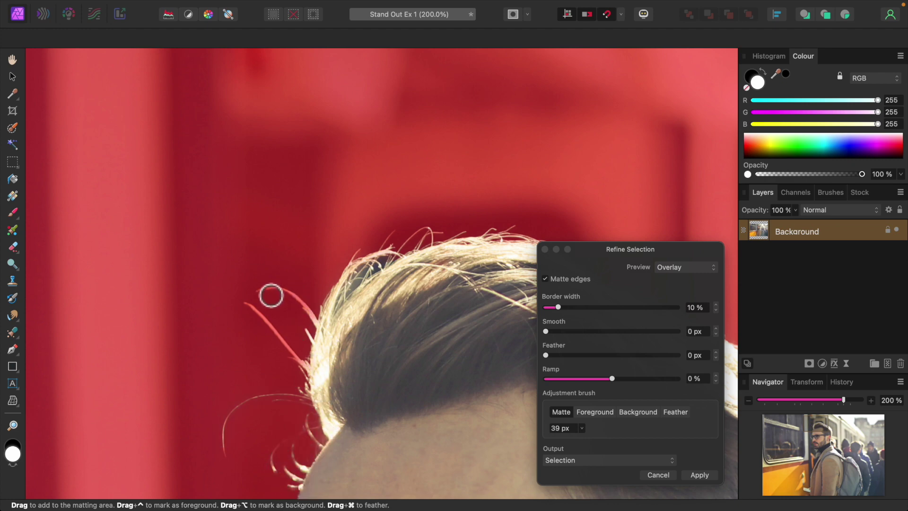
{"action": "mouse_move", "coordinate": [271, 296]}
{"action": "left_mouse_down"}
{"action": "mouse_move", "coordinate": [316, 315]}
{"action": "mouse_move", "coordinate": [331, 334]}
{"action": "left_mouse_up"}
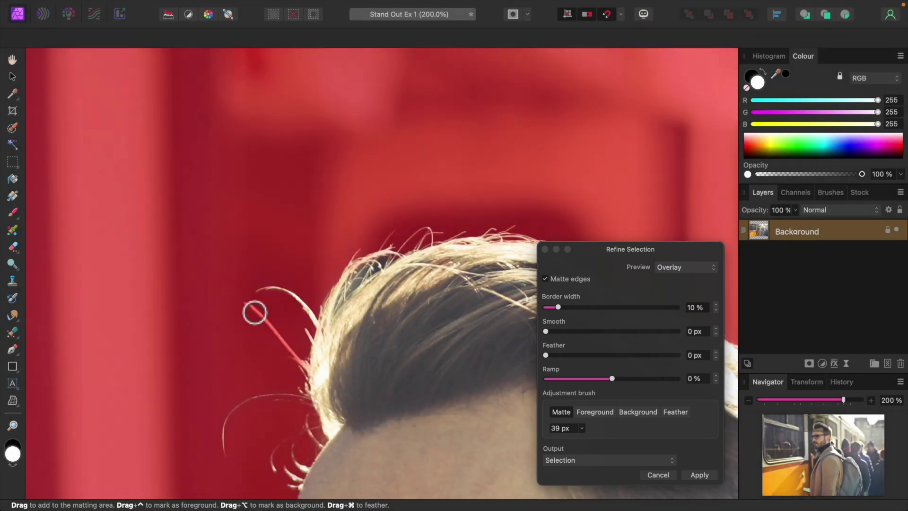
{"action": "left_click_drag", "start_coordinate": [253, 310], "coordinate": [308, 389]}
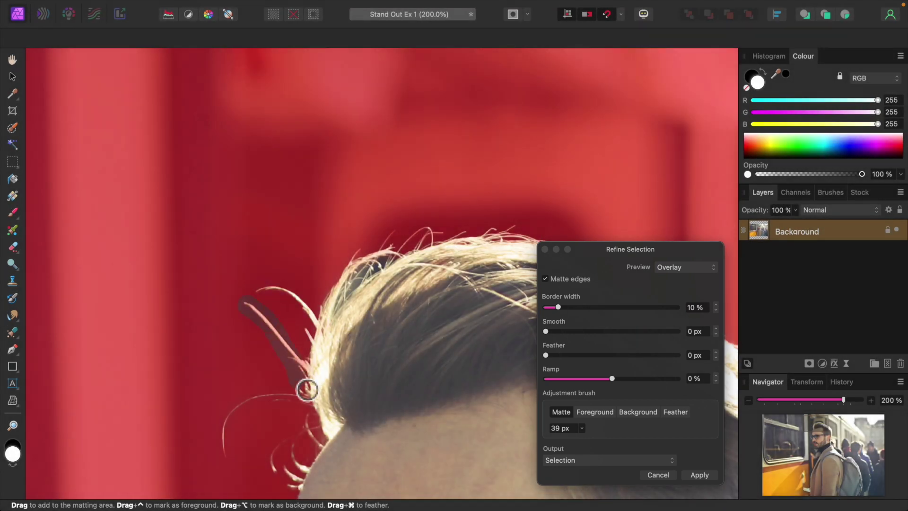
{"action": "scroll", "coordinate": [416, 359], "scroll_direction": "down", "scroll_amount": 5}
{"action": "scroll", "coordinate": [416, 355], "scroll_direction": "right", "scroll_amount": 10}
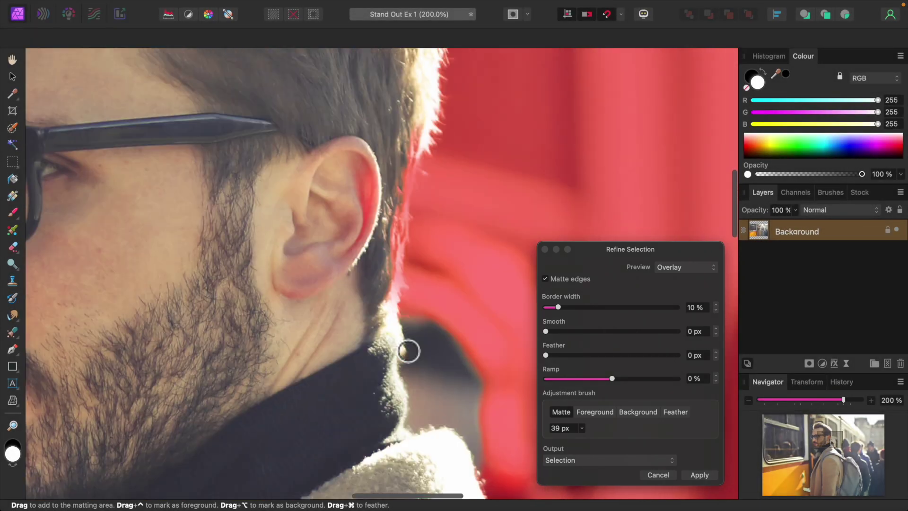
{"action": "scroll", "coordinate": [409, 351], "scroll_direction": "down", "scroll_amount": 3}
{"action": "scroll", "coordinate": [392, 340], "scroll_direction": "up", "scroll_amount": 5}
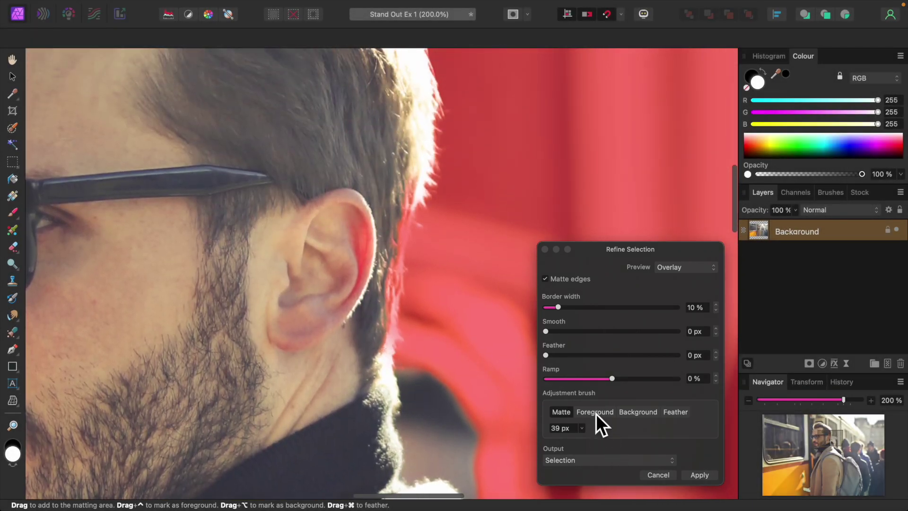
{"action": "left_click", "coordinate": [594, 412]}
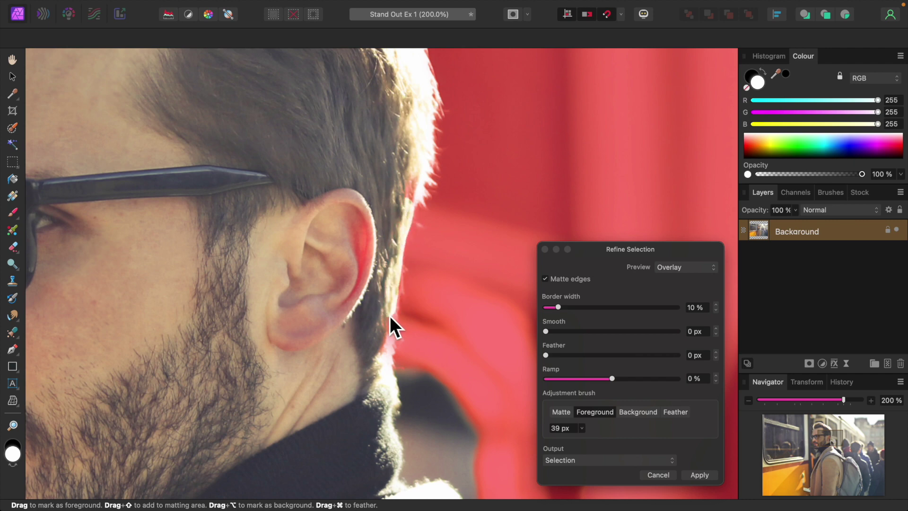
Mark the coat collar, strap buckle and strap as foreground, using a 20 px brush for the strap.
{"action": "scroll", "coordinate": [386, 350], "scroll_direction": "down", "scroll_amount": 10}
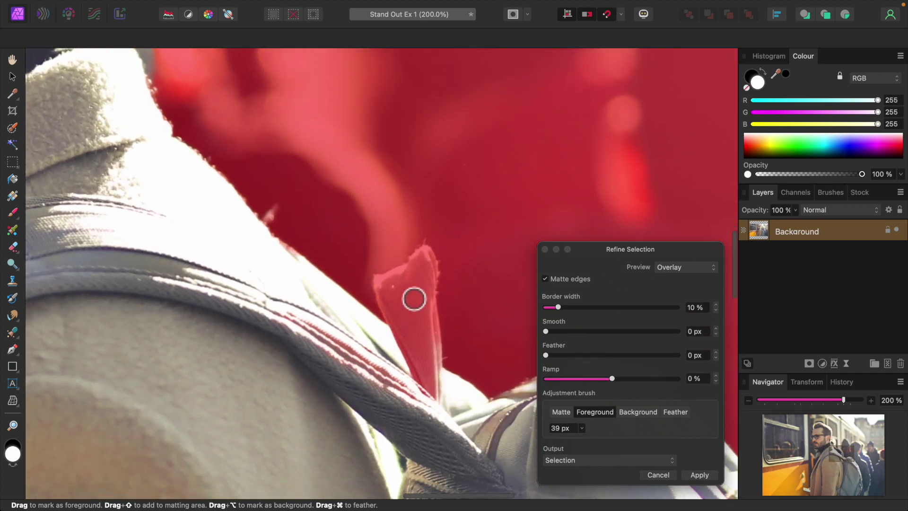
{"action": "mouse_move", "coordinate": [415, 299]}
{"action": "left_mouse_down"}
{"action": "mouse_move", "coordinate": [399, 313]}
{"action": "mouse_move", "coordinate": [425, 287]}
{"action": "mouse_move", "coordinate": [432, 379]}
{"action": "mouse_move", "coordinate": [409, 304]}
{"action": "mouse_move", "coordinate": [429, 384]}
{"action": "mouse_move", "coordinate": [399, 385]}
{"action": "left_mouse_up"}
{"action": "scroll", "coordinate": [395, 368], "scroll_direction": "down", "scroll_amount": 10}
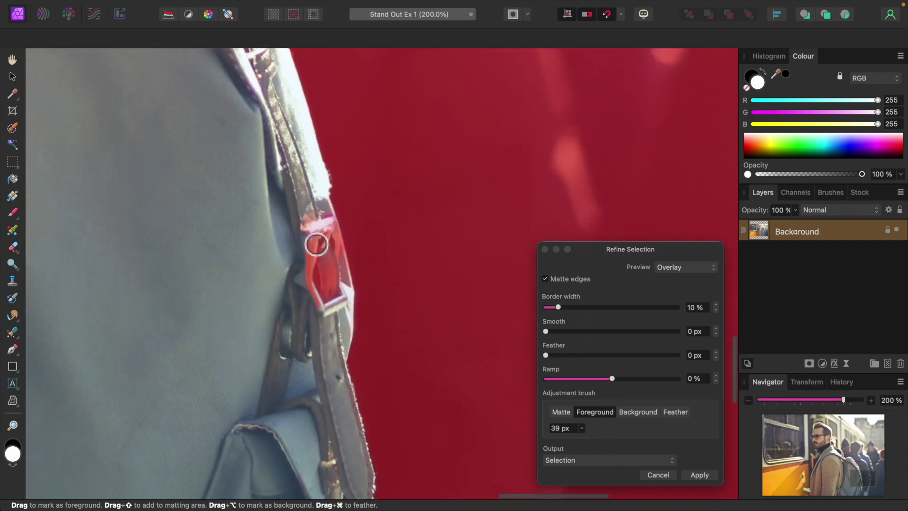
{"action": "mouse_move", "coordinate": [318, 243]}
{"action": "left_mouse_down"}
{"action": "mouse_move", "coordinate": [334, 312]}
{"action": "mouse_move", "coordinate": [335, 229]}
{"action": "mouse_move", "coordinate": [308, 280]}
{"action": "mouse_move", "coordinate": [322, 296]}
{"action": "mouse_move", "coordinate": [342, 228]}
{"action": "mouse_move", "coordinate": [350, 299]}
{"action": "mouse_move", "coordinate": [312, 334]}
{"action": "left_mouse_up"}
{"action": "scroll", "coordinate": [307, 331], "scroll_direction": "down", "scroll_amount": 5}
{"action": "scroll", "coordinate": [310, 325], "scroll_direction": "up", "scroll_amount": 5}
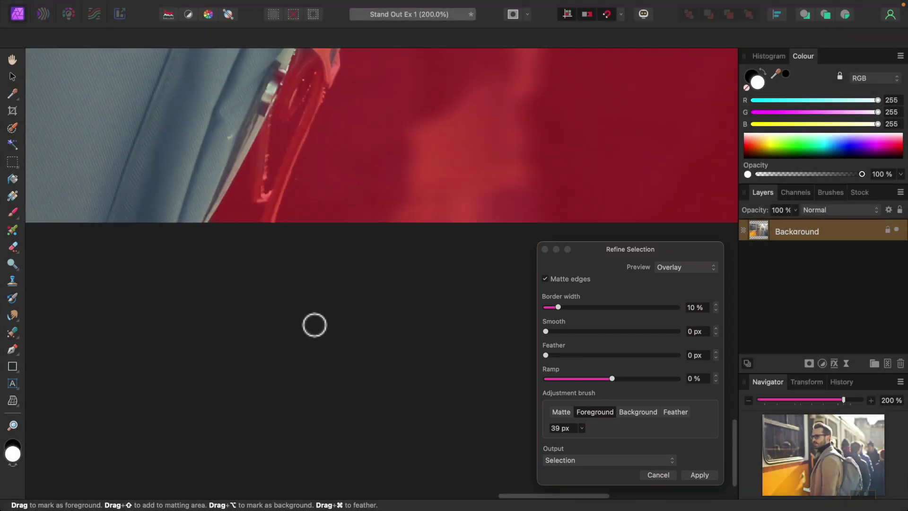
{"action": "mouse_move", "coordinate": [316, 187]}
{"action": "left_mouse_down"}
{"action": "mouse_move", "coordinate": [345, 128]}
{"action": "mouse_move", "coordinate": [314, 194]}
{"action": "mouse_move", "coordinate": [350, 205]}
{"action": "left_mouse_up"}
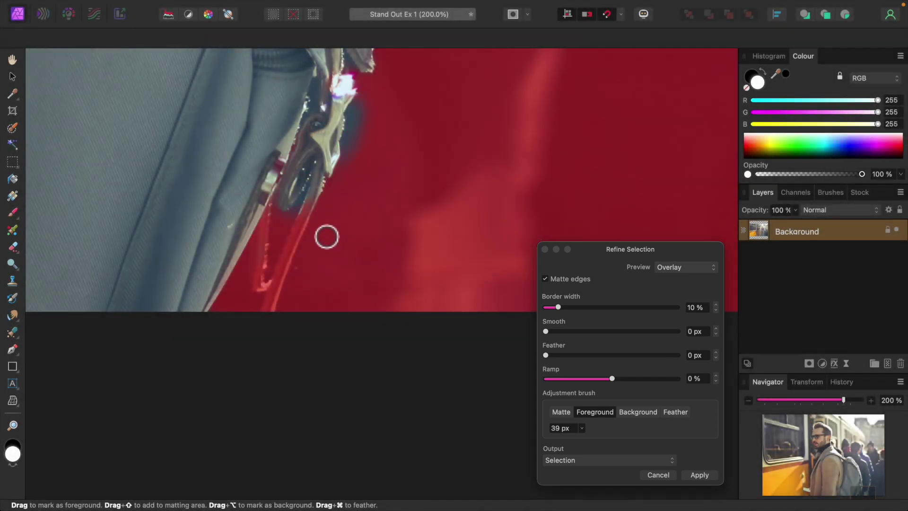
{"action": "key", "text": "bracketleft"}
{"action": "key", "text": "bracketleft"}
{"action": "key", "text": "bracketleft"}
{"action": "mouse_move", "coordinate": [316, 202]}
{"action": "left_mouse_down"}
{"action": "mouse_move", "coordinate": [273, 304]}
{"action": "mouse_move", "coordinate": [264, 237]}
{"action": "mouse_move", "coordinate": [267, 283]}
{"action": "mouse_move", "coordinate": [261, 276]}
{"action": "mouse_move", "coordinate": [265, 227]}
{"action": "left_mouse_up"}
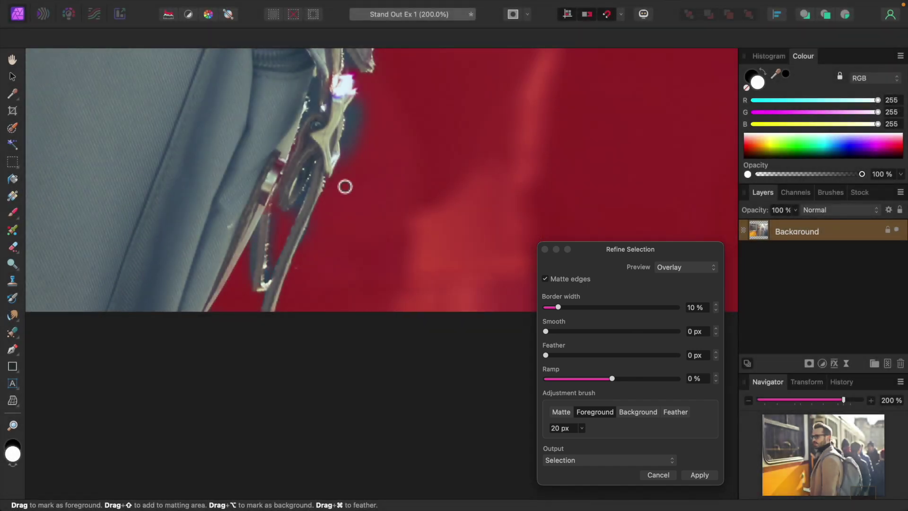
Mark the dark fringe beside the strap as background and fit the whole photo in view.
{"action": "left_click", "coordinate": [641, 412]}
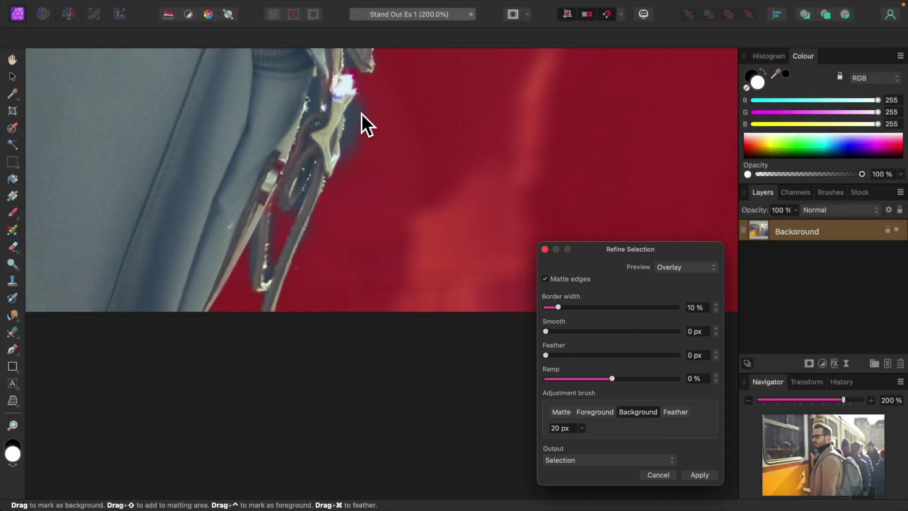
{"action": "mouse_move", "coordinate": [361, 116]}
{"action": "left_mouse_down"}
{"action": "mouse_move", "coordinate": [359, 148]}
{"action": "mouse_move", "coordinate": [363, 124]}
{"action": "mouse_move", "coordinate": [397, 148]}
{"action": "mouse_move", "coordinate": [416, 209]}
{"action": "left_mouse_up"}
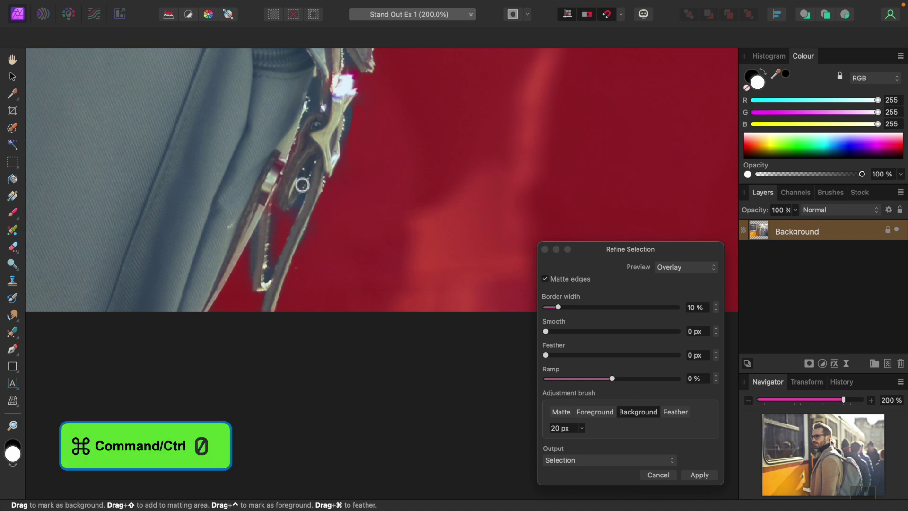
{"action": "key", "text": "super+0"}
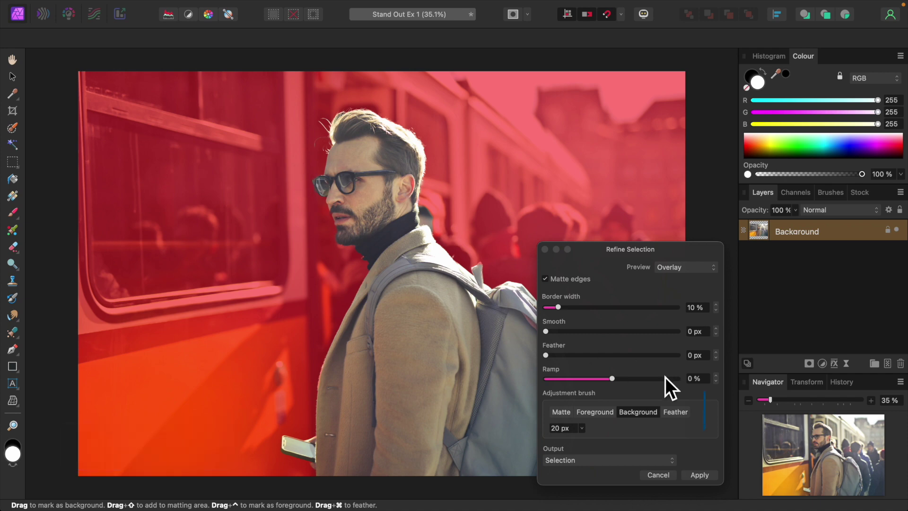
Apply the refined selection of the man, then invert it to select the background.
{"action": "left_click", "coordinate": [701, 474]}
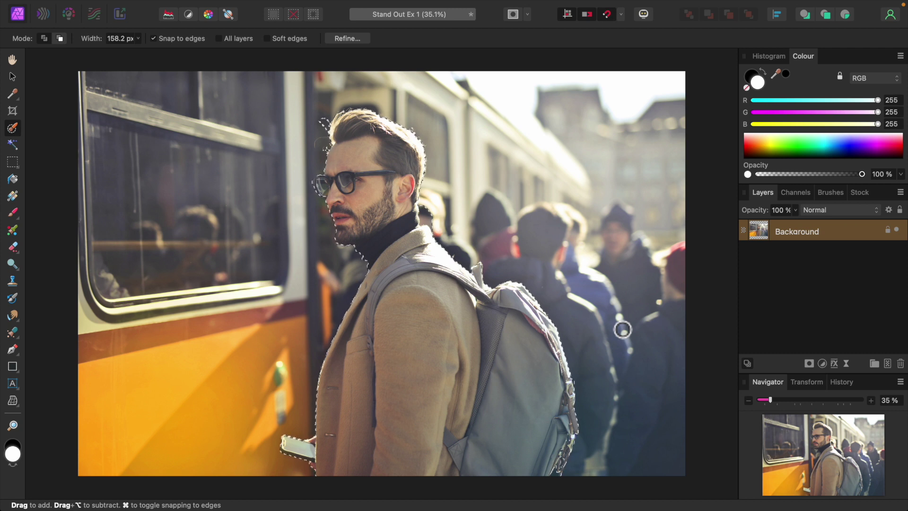
{"action": "mouse_move", "coordinate": [200, 2]}
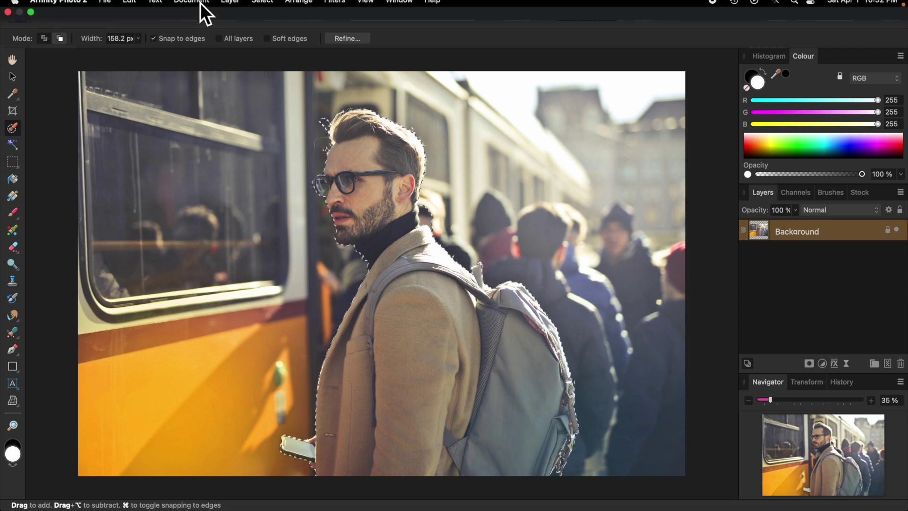
{"action": "left_click", "coordinate": [264, 7]}
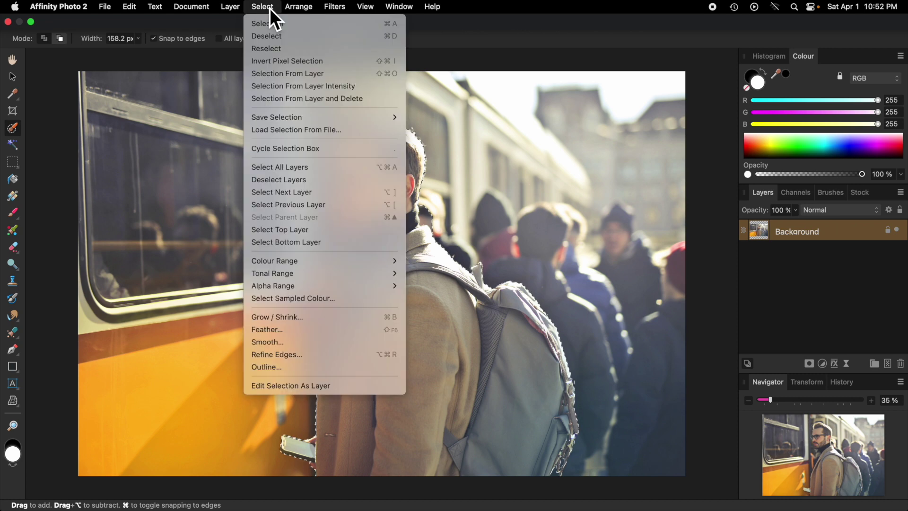
{"action": "left_click", "coordinate": [291, 62]}
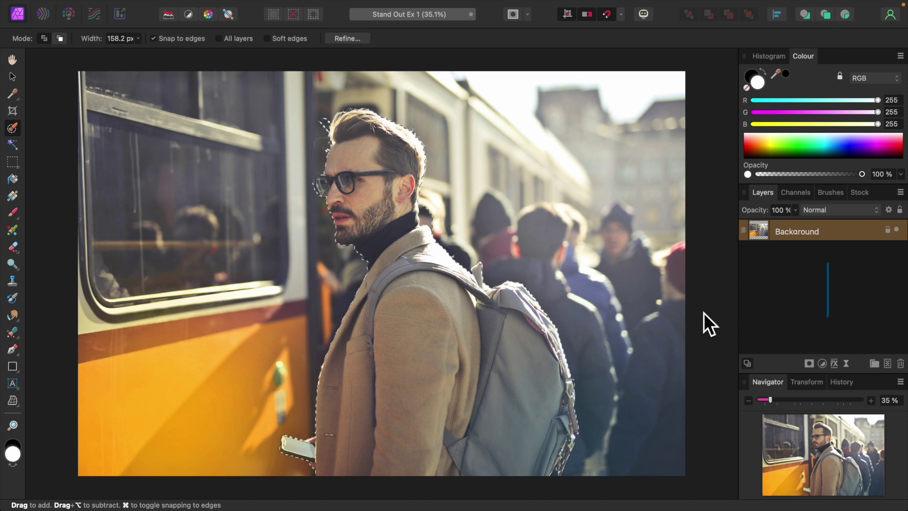
Add a Gradient Map adjustment, tinting the unmasked background red-green-blue.
{"action": "left_click", "coordinate": [825, 364]}
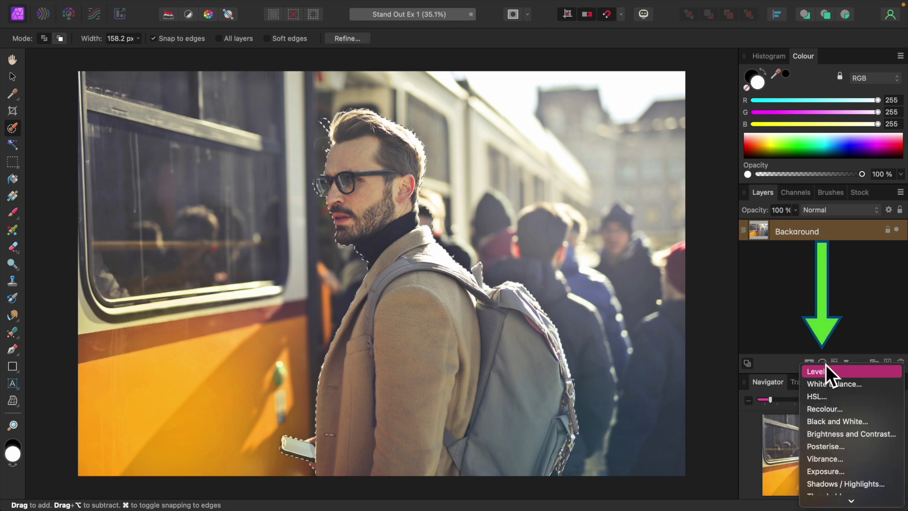
{"action": "scroll", "coordinate": [850, 415], "scroll_direction": "down", "scroll_amount": 5}
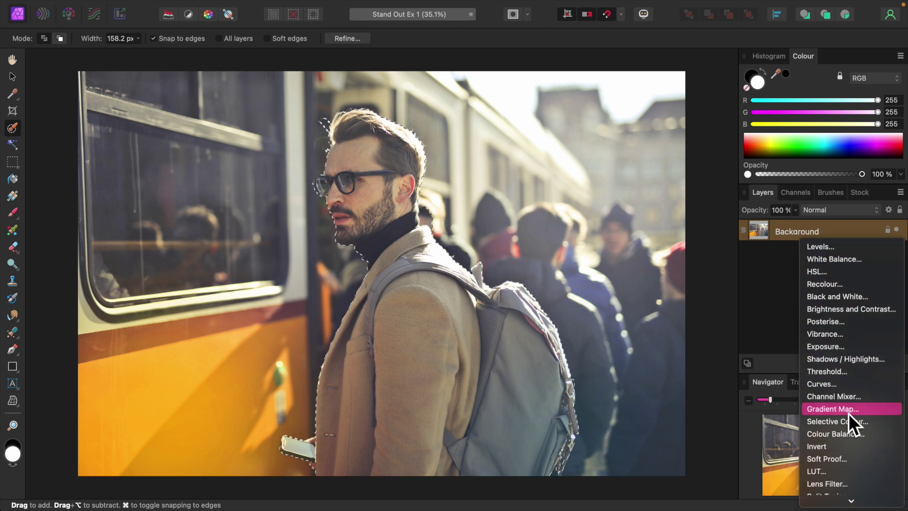
{"action": "left_click", "coordinate": [842, 411]}
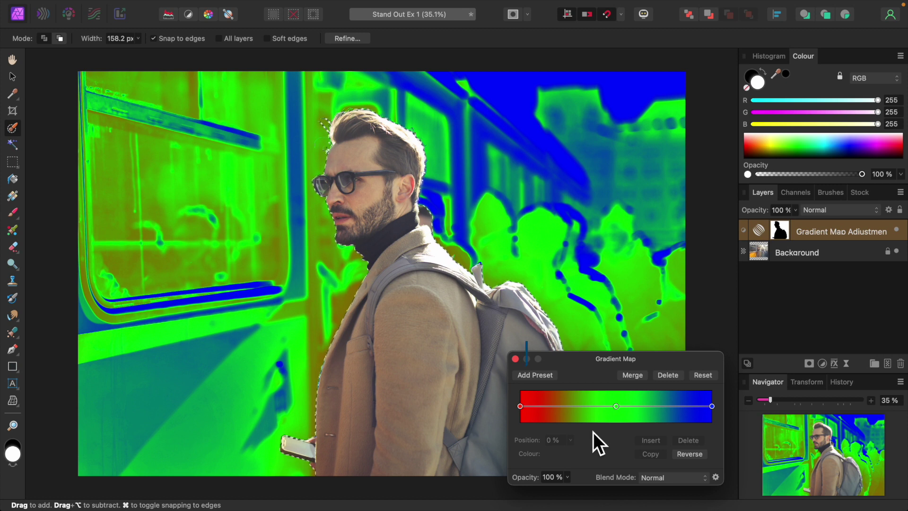
{"action": "left_click", "coordinate": [520, 406]}
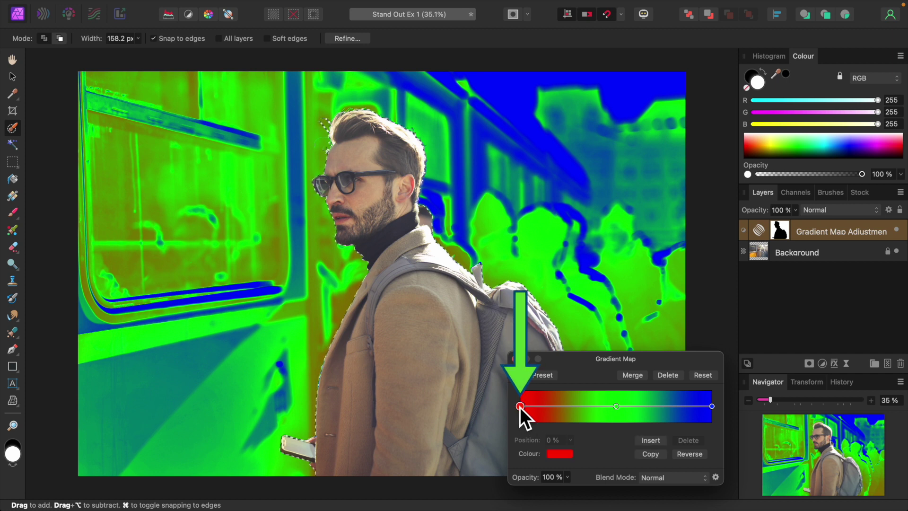
Recolour the gradient stops: left to dark navy, middle to blue and end to cyan.
{"action": "left_click", "coordinate": [555, 452]}
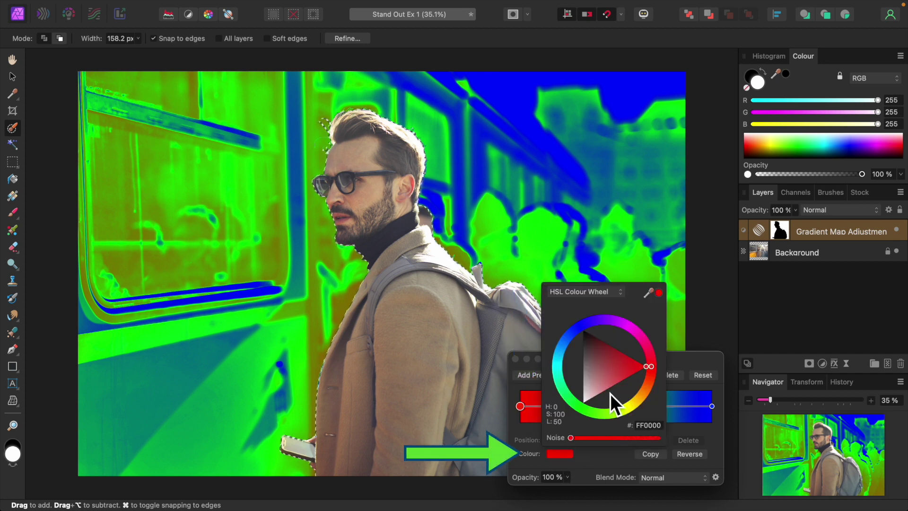
{"action": "left_click_drag", "start_coordinate": [657, 368], "coordinate": [589, 381]}
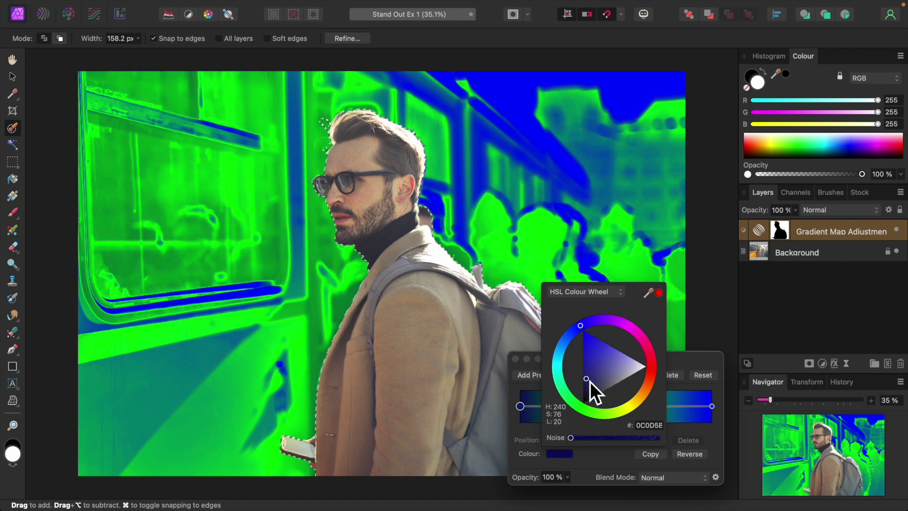
{"action": "left_click", "coordinate": [681, 363]}
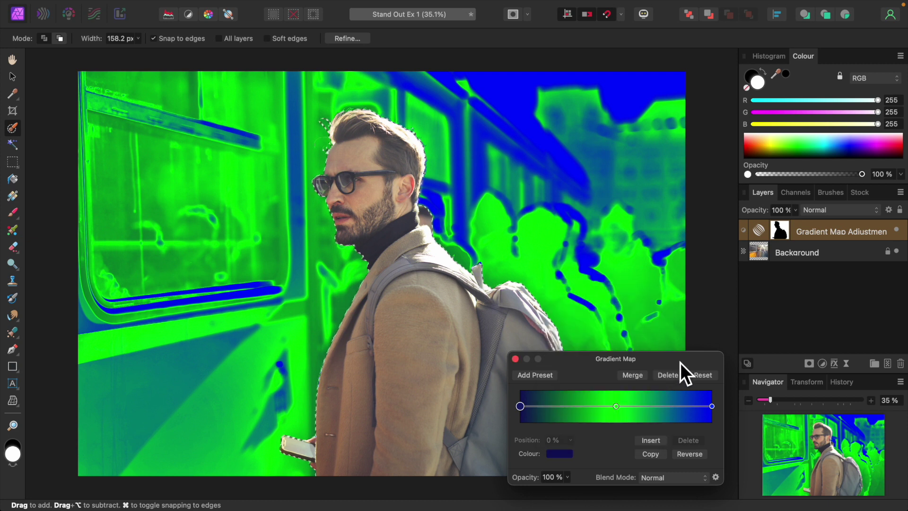
{"action": "left_click", "coordinate": [617, 405]}
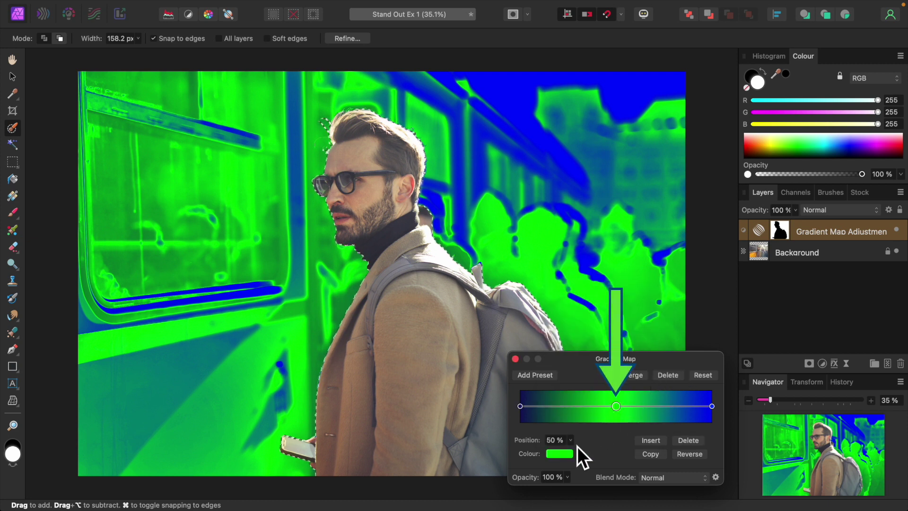
{"action": "left_click", "coordinate": [563, 453]}
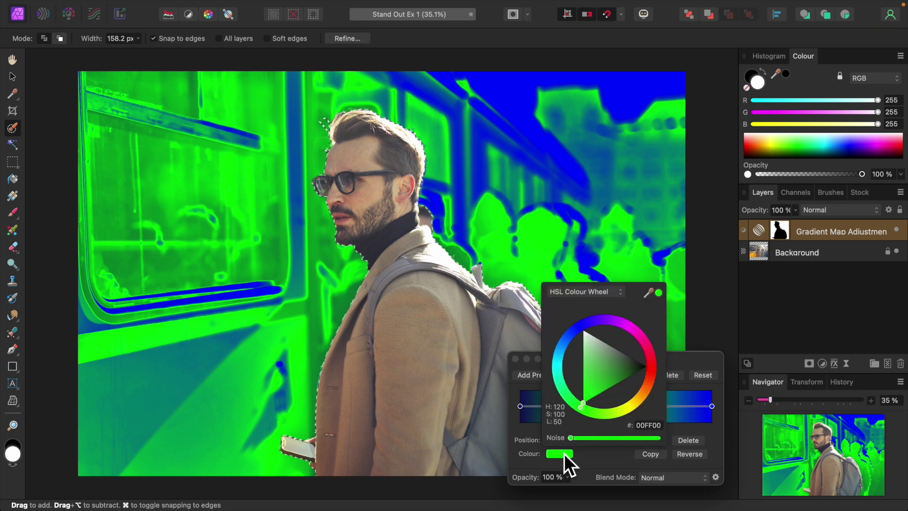
{"action": "left_click_drag", "start_coordinate": [583, 411], "coordinate": [587, 330]}
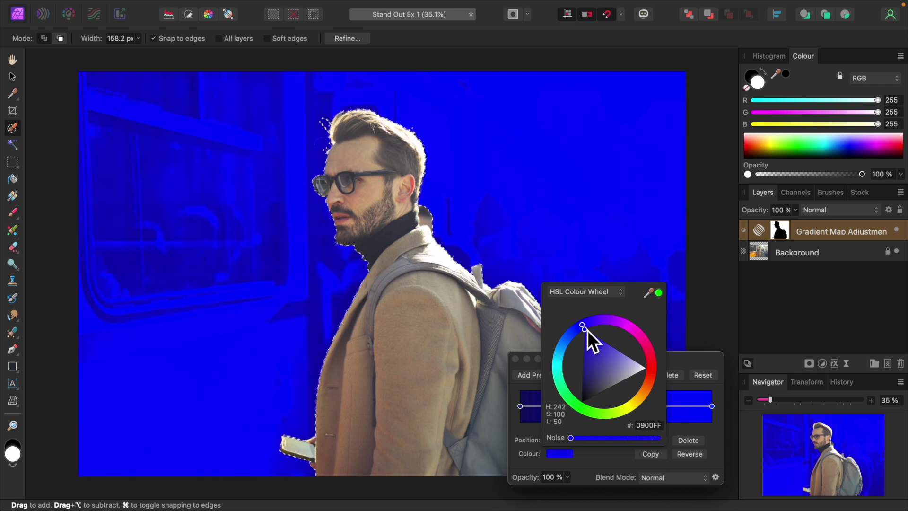
{"action": "left_click", "coordinate": [683, 360]}
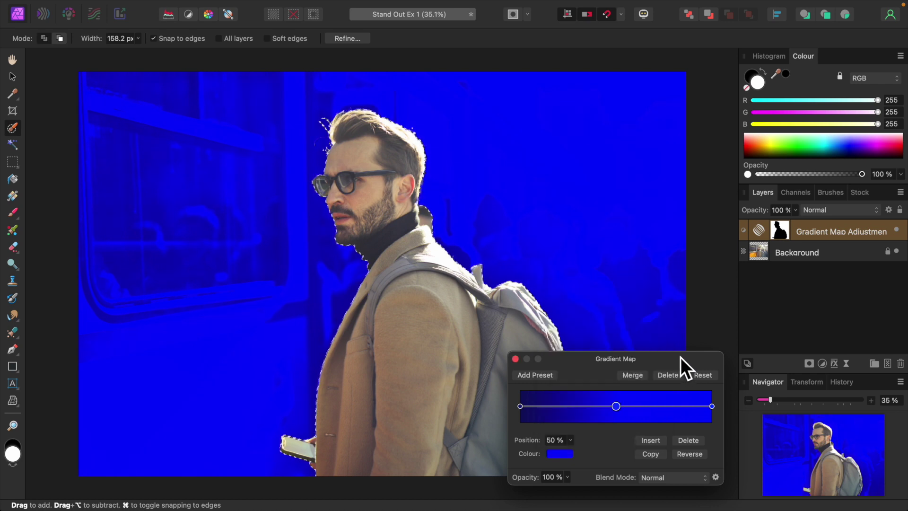
{"action": "left_click", "coordinate": [712, 406]}
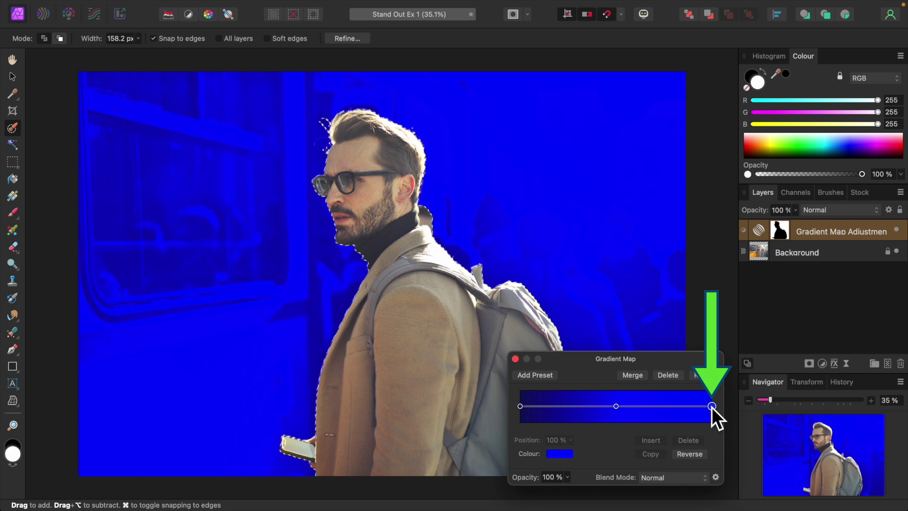
{"action": "left_click", "coordinate": [566, 455]}
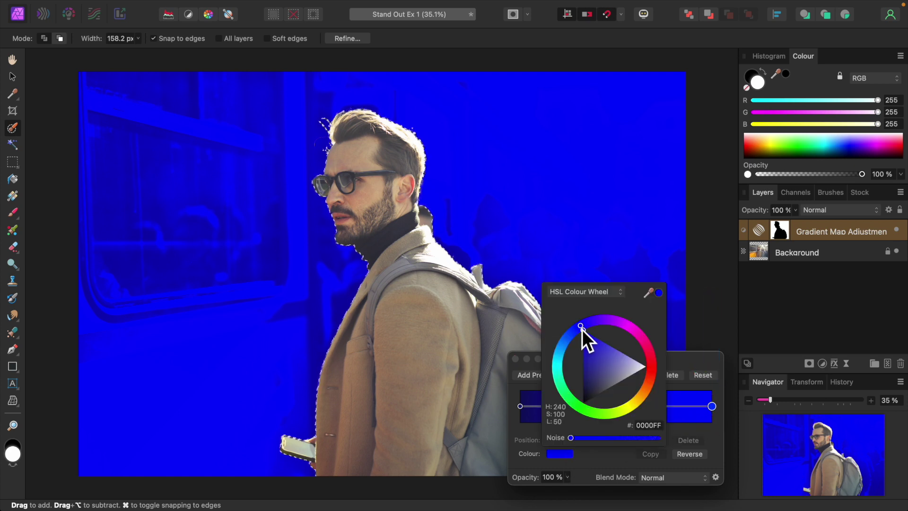
{"action": "left_click_drag", "start_coordinate": [574, 339], "coordinate": [566, 362]}
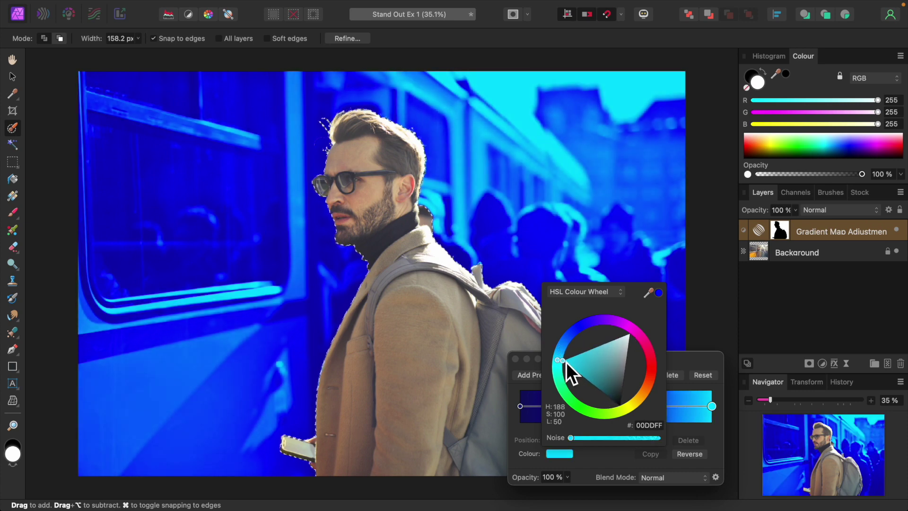
{"action": "left_click", "coordinate": [713, 366]}
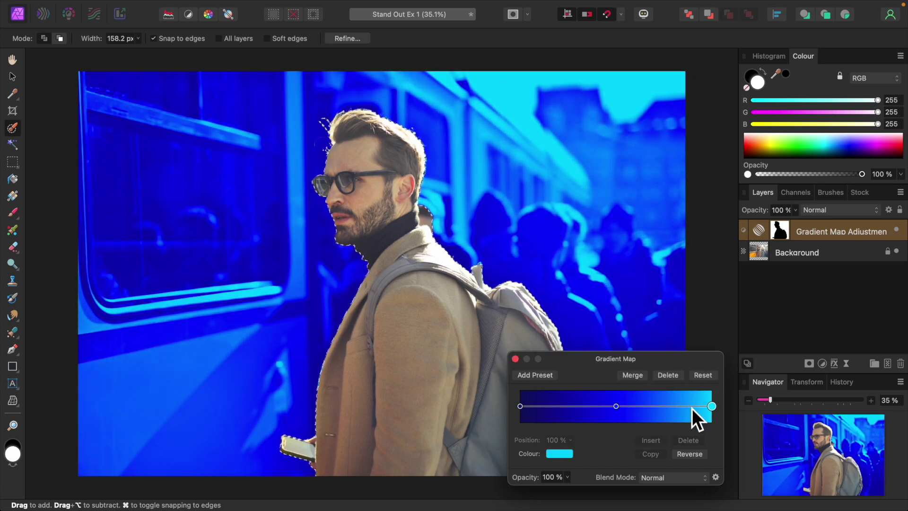
{"action": "left_click", "coordinate": [709, 480]}
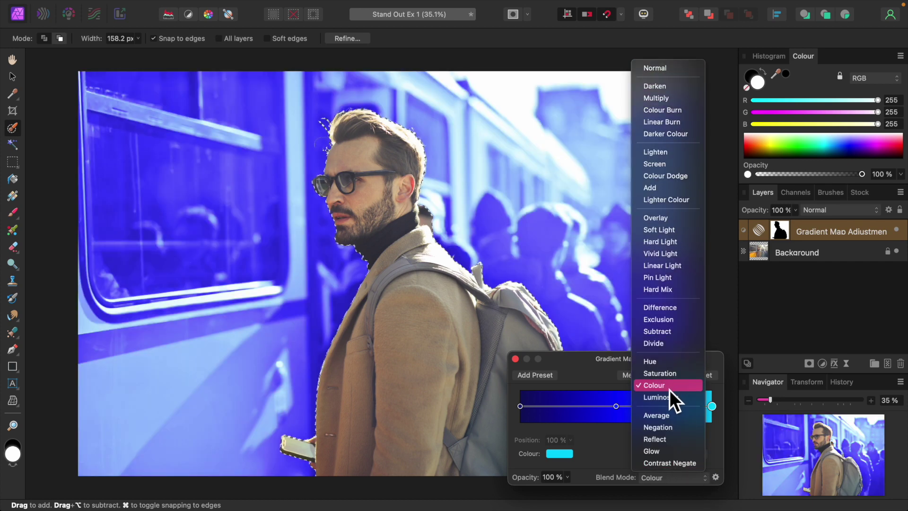
Set the Gradient Map to Colour blend mode at 25% opacity and compare it on and off.
{"action": "left_click", "coordinate": [666, 386]}
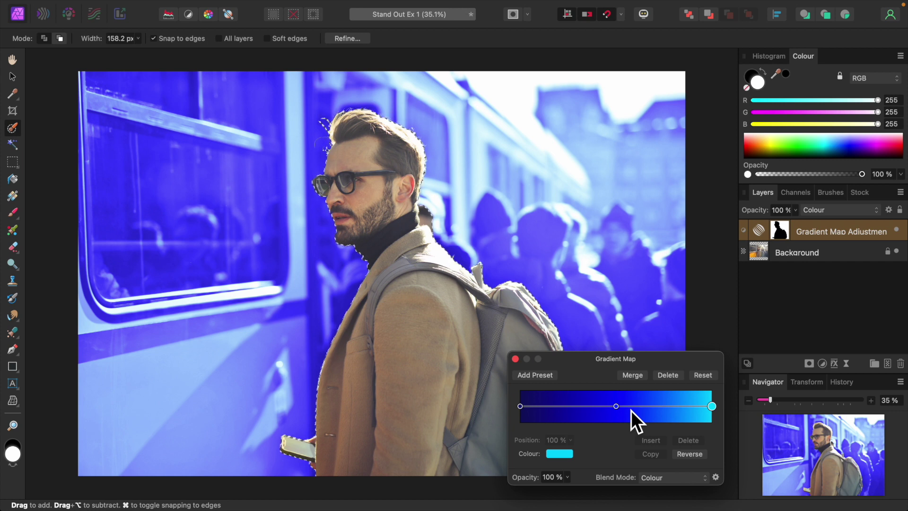
{"action": "left_click", "coordinate": [568, 477]}
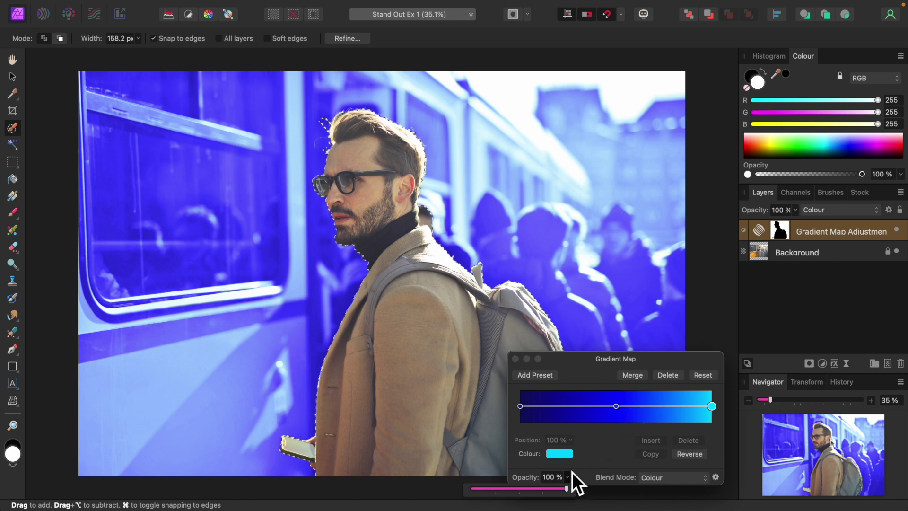
{"action": "left_click_drag", "start_coordinate": [574, 499], "coordinate": [501, 492]}
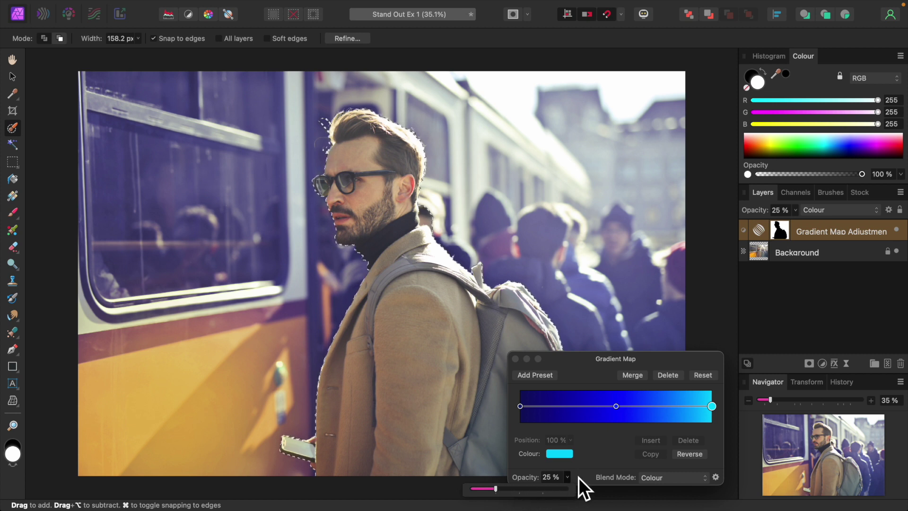
{"action": "left_click", "coordinate": [516, 359]}
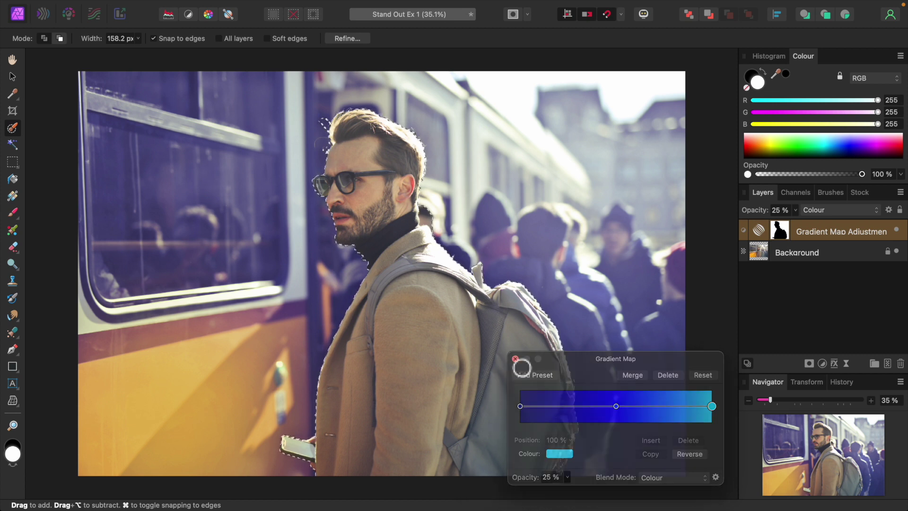
{"action": "left_click", "coordinate": [897, 230]}
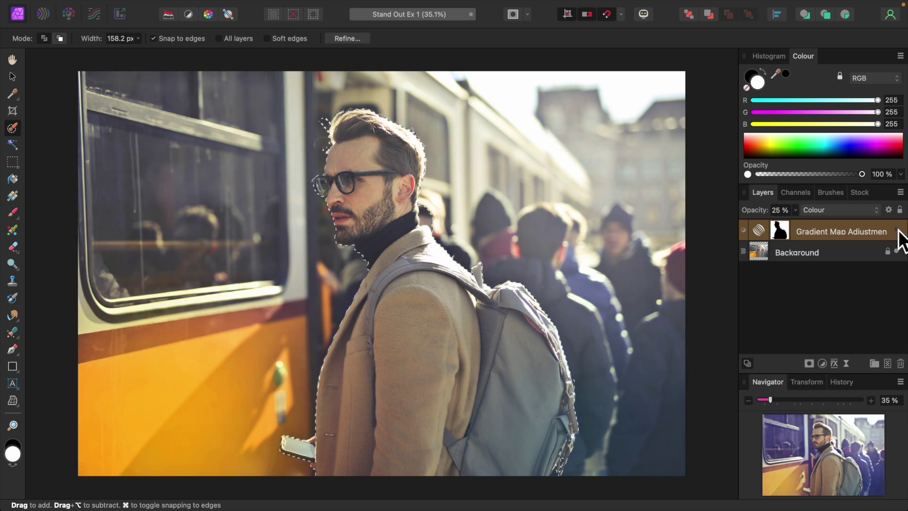
{"action": "left_click", "coordinate": [897, 230]}
{"action": "left_click", "coordinate": [827, 364]}
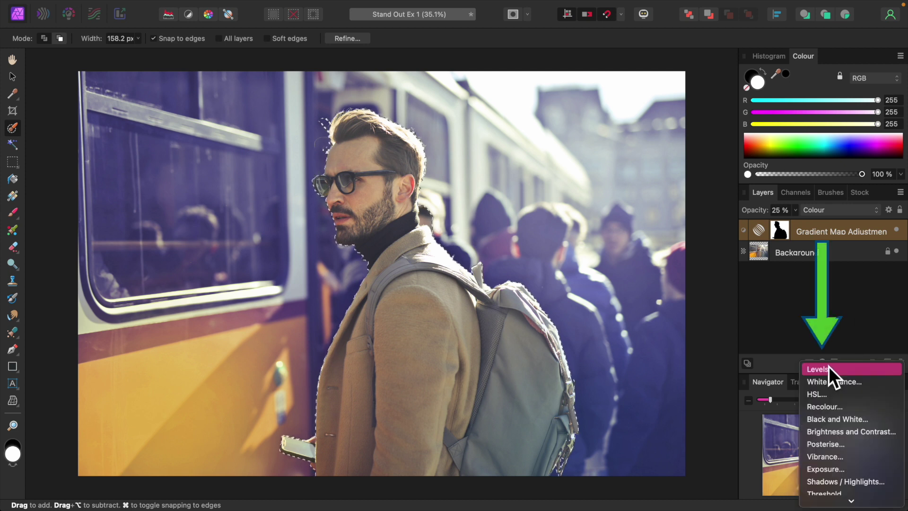
Add a Brightness and Contrast adjustment at -14% brightness and toggle it to compare.
{"action": "left_click", "coordinate": [855, 435]}
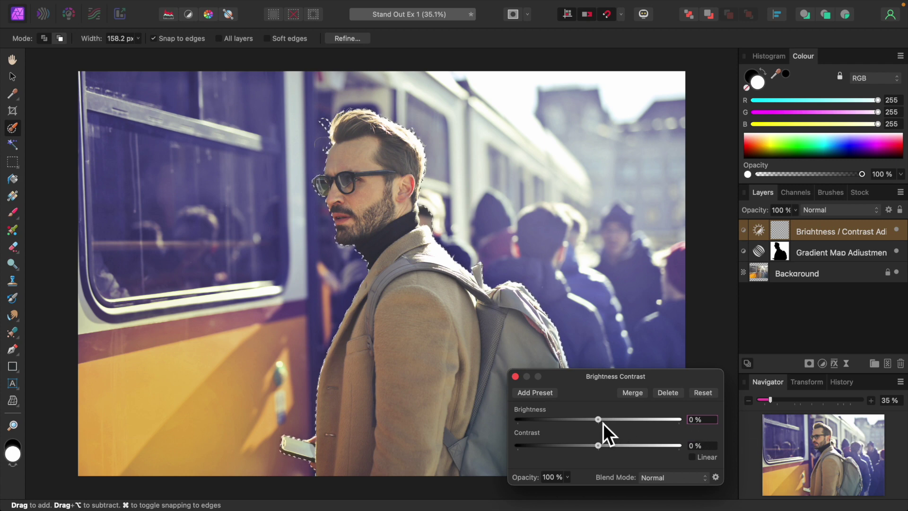
{"action": "mouse_move", "coordinate": [600, 422]}
{"action": "left_mouse_down"}
{"action": "mouse_move", "coordinate": [582, 419]}
{"action": "mouse_move", "coordinate": [589, 423]}
{"action": "left_mouse_up"}
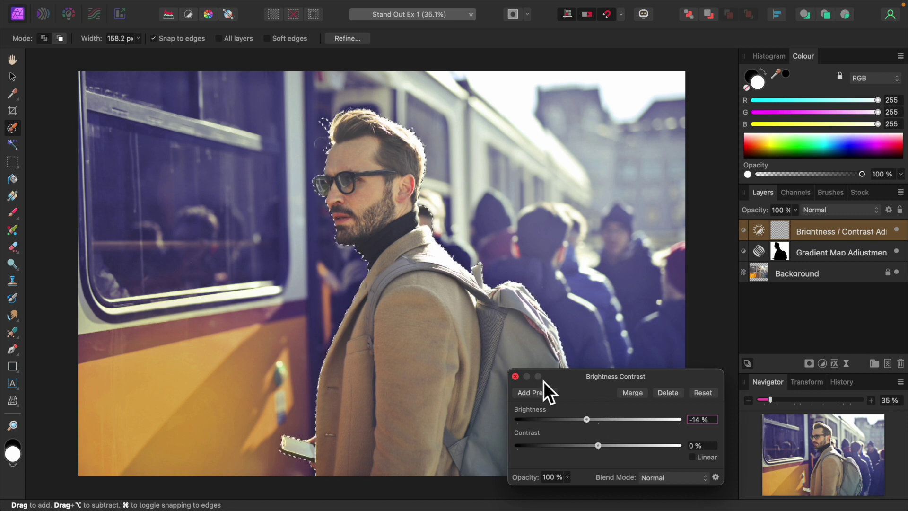
{"action": "left_click", "coordinate": [516, 376]}
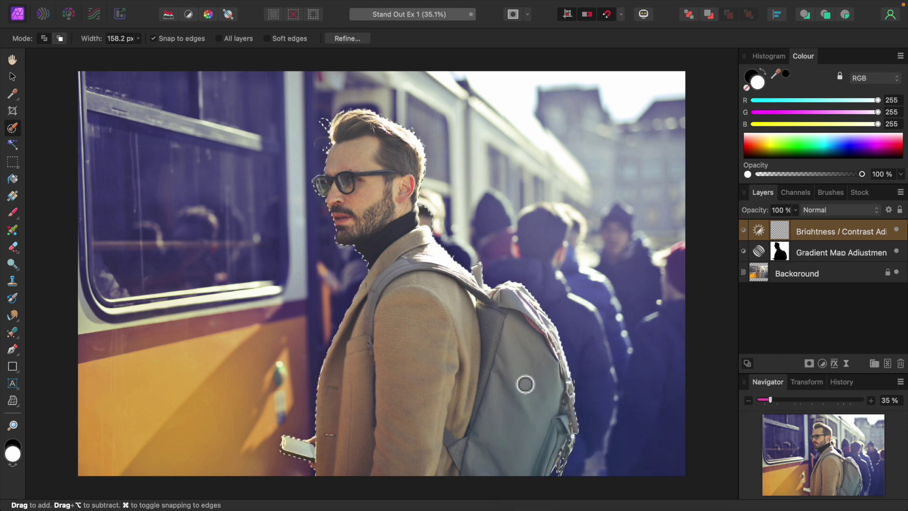
{"action": "left_click", "coordinate": [896, 230]}
{"action": "left_click", "coordinate": [896, 230]}
{"action": "left_click", "coordinate": [896, 231]}
{"action": "left_click", "coordinate": [896, 230]}
Add a second Brightness and Contrast adjustment with brightness 4% and contrast 14%.
{"action": "mouse_move", "coordinate": [217, 3]}
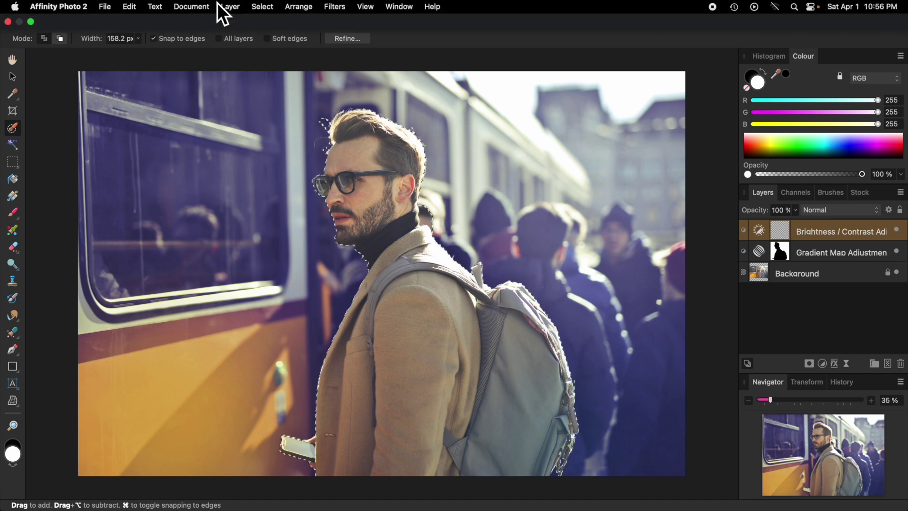
{"action": "left_click", "coordinate": [263, 7]}
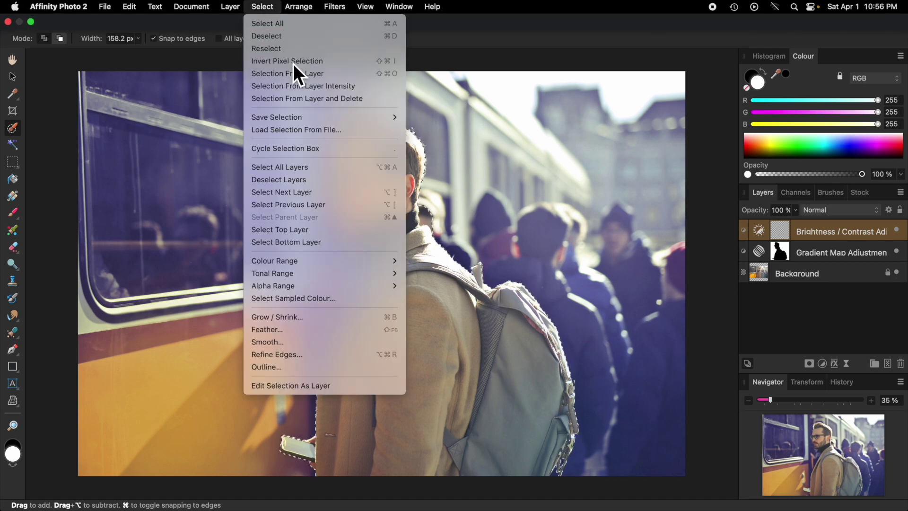
{"action": "key", "text": "Escape"}
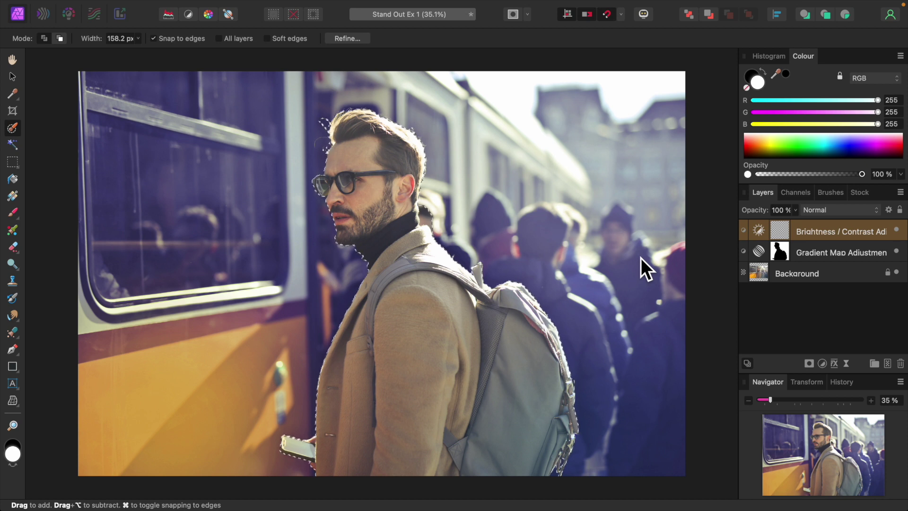
{"action": "left_click", "coordinate": [823, 364]}
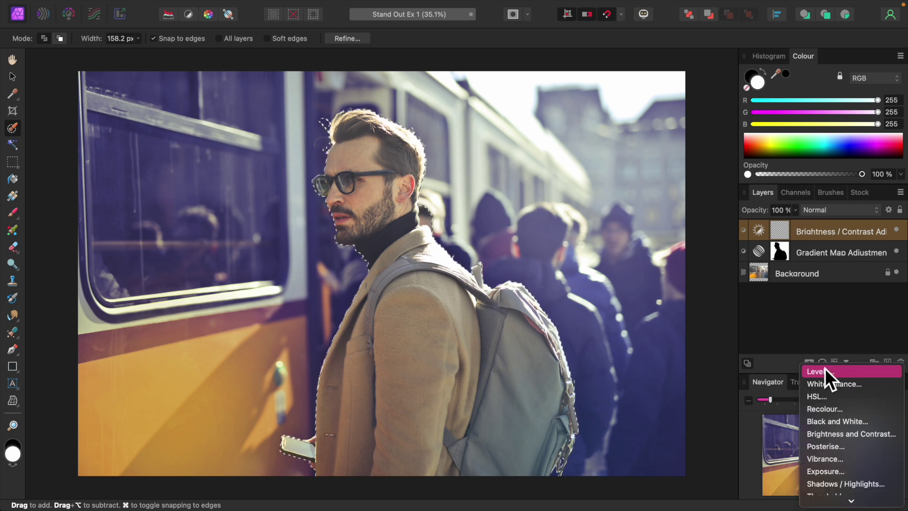
{"action": "left_click", "coordinate": [864, 436]}
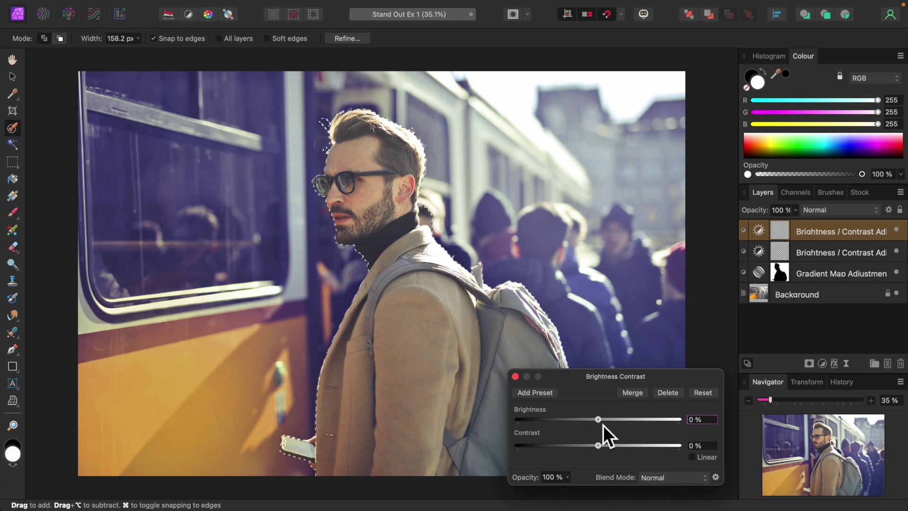
{"action": "mouse_move", "coordinate": [598, 419]}
{"action": "left_mouse_down"}
{"action": "mouse_move", "coordinate": [608, 423]}
{"action": "mouse_move", "coordinate": [600, 433]}
{"action": "left_mouse_up"}
{"action": "left_click_drag", "start_coordinate": [598, 445], "coordinate": [614, 450]}
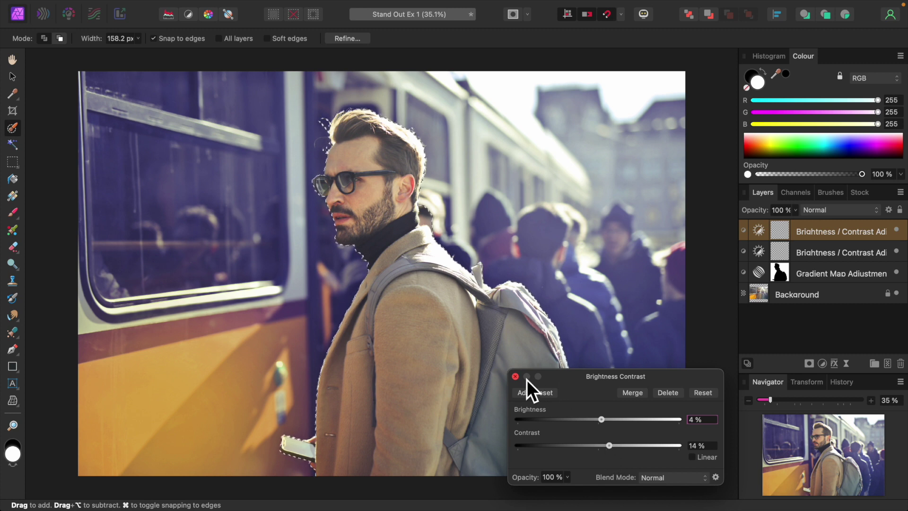
{"action": "left_click", "coordinate": [514, 376]}
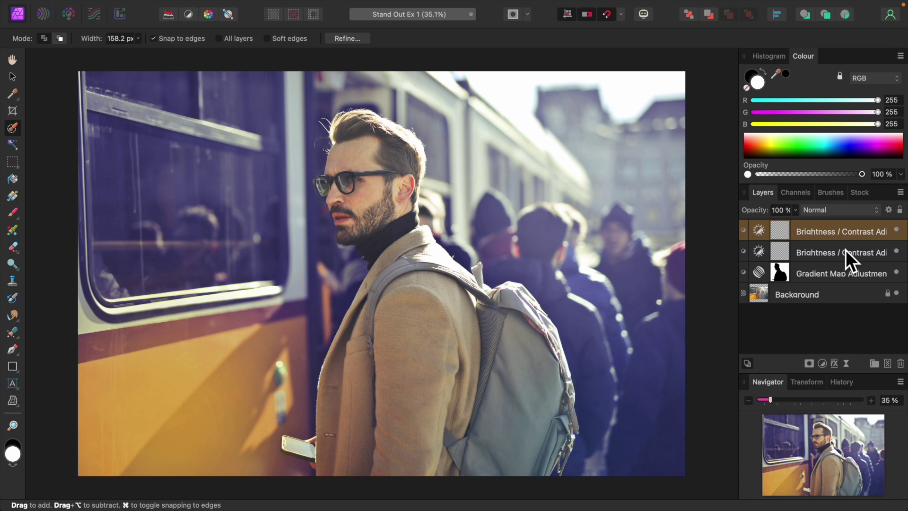
Toggle the tram photo's three adjustment layers off and on to compare with the original.
{"action": "left_click", "coordinate": [847, 276], "text": "shift"}
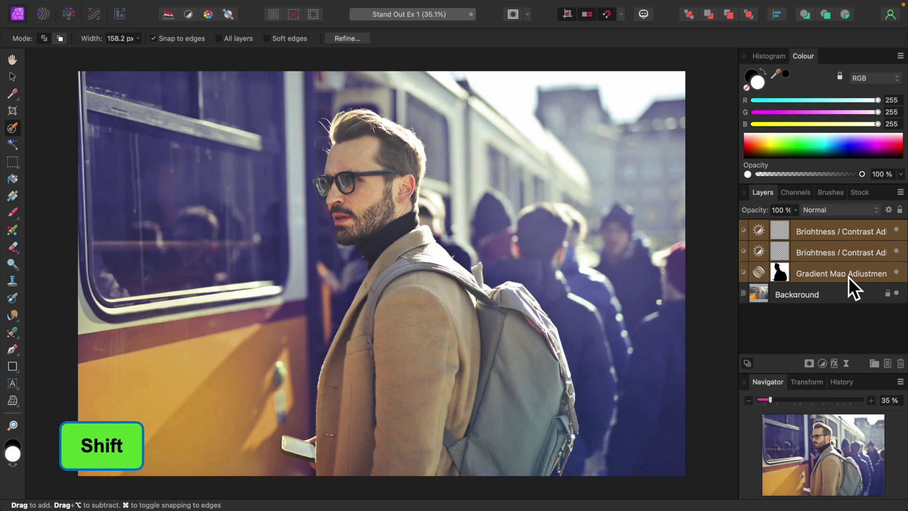
{"action": "left_click", "coordinate": [896, 272]}
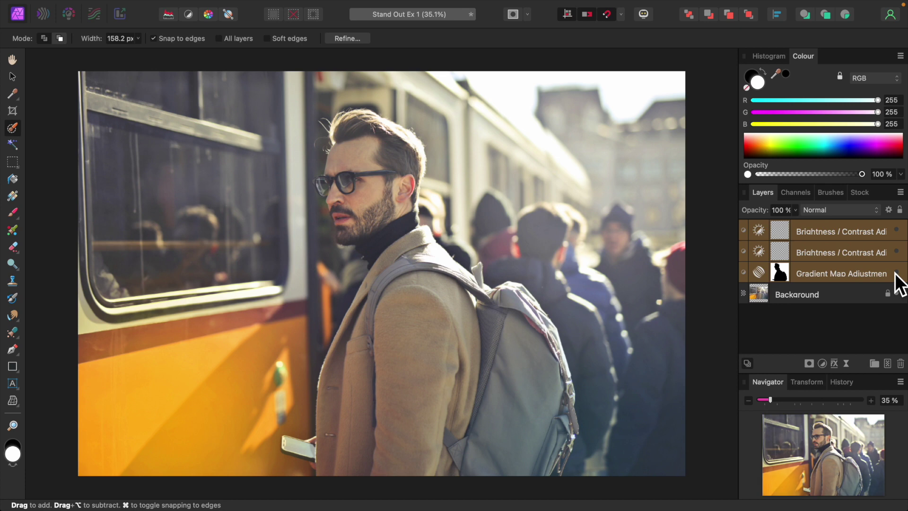
{"action": "left_click", "coordinate": [895, 273]}
{"action": "left_click", "coordinate": [895, 273]}
{"action": "left_click", "coordinate": [896, 274]}
{"action": "left_click", "coordinate": [895, 275]}
{"action": "left_click", "coordinate": [895, 275]}
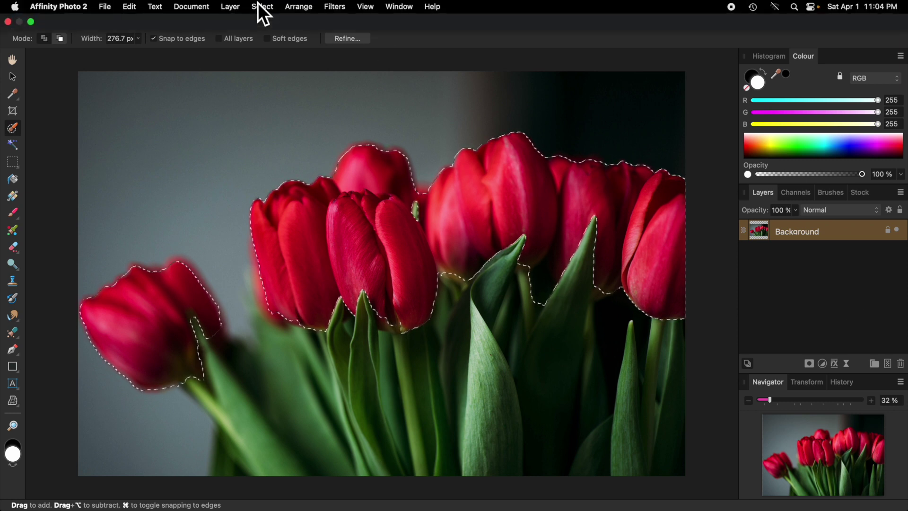
Invert the pixel selection so the background around the tulips is selected.
{"action": "left_click", "coordinate": [263, 6]}
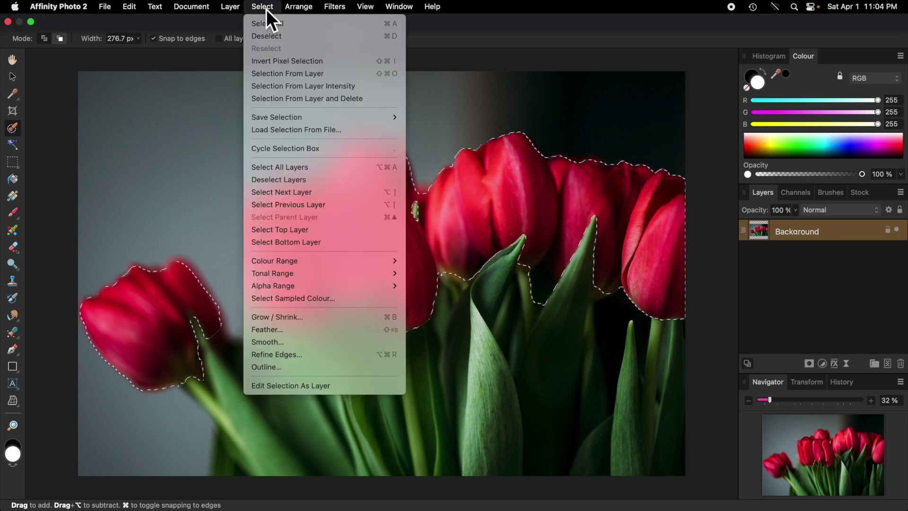
{"action": "left_click", "coordinate": [291, 61]}
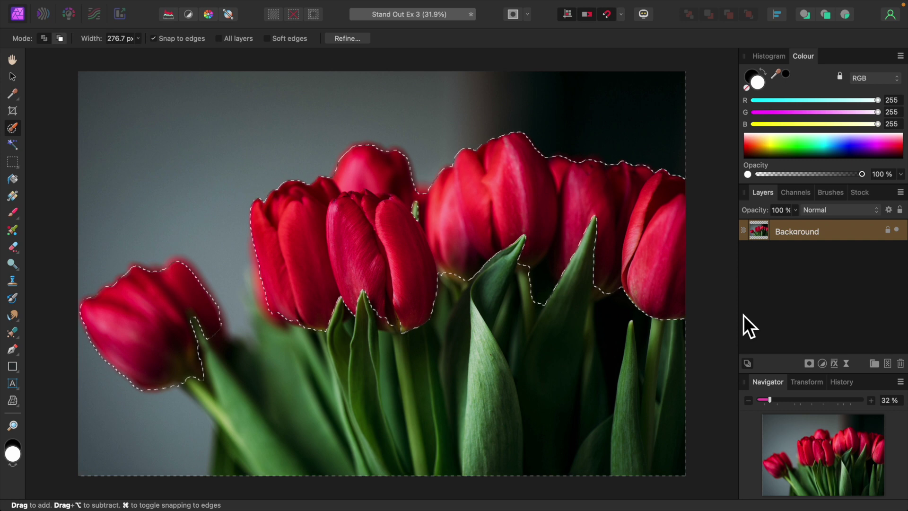
{"action": "left_click", "coordinate": [822, 364]}
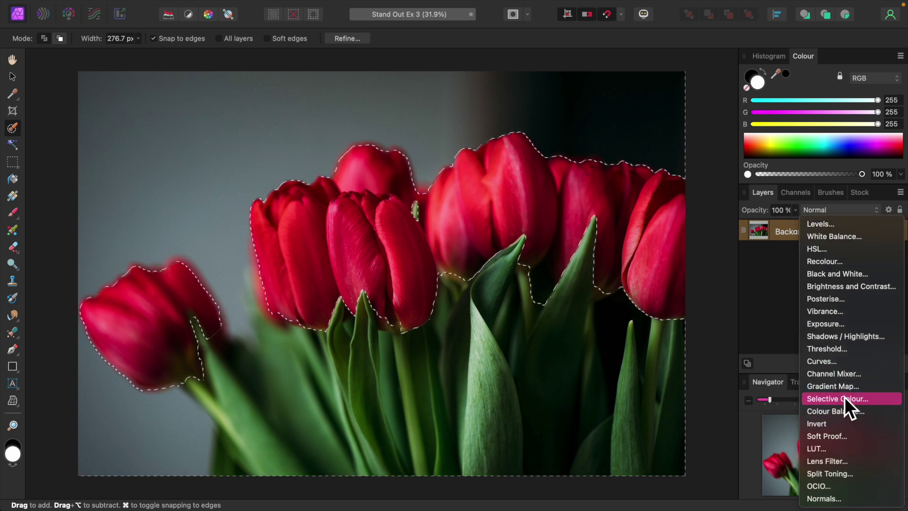
Add a Gradient Map with its middle stop changed to cyan and end stop to green.
{"action": "left_click", "coordinate": [840, 389]}
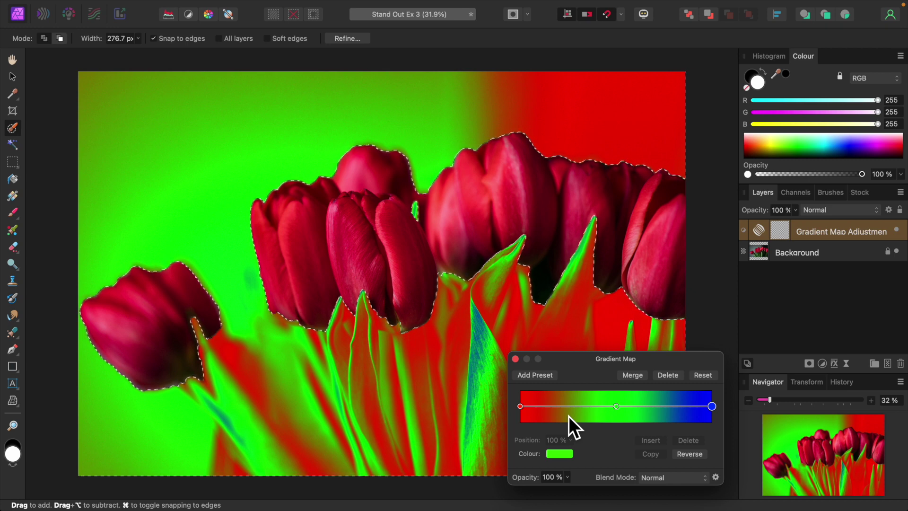
{"action": "left_click", "coordinate": [616, 406]}
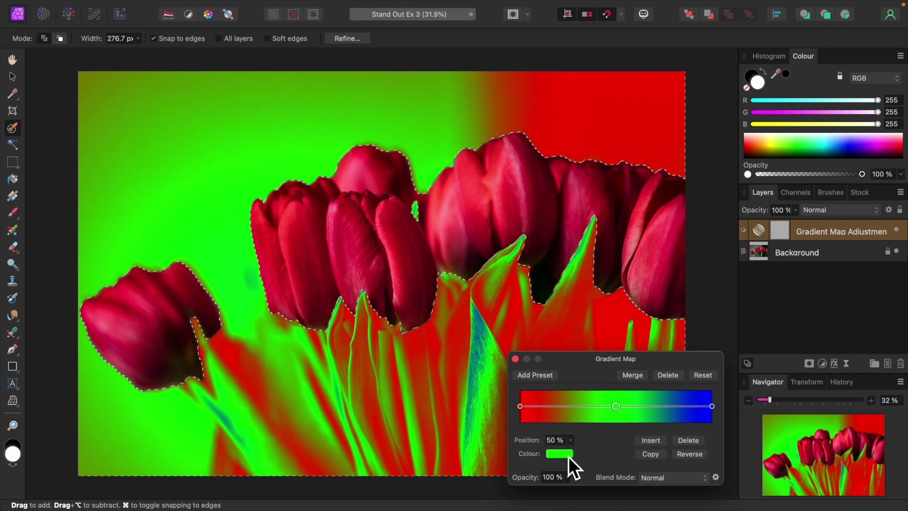
{"action": "left_click", "coordinate": [567, 455]}
{"action": "left_click_drag", "start_coordinate": [578, 406], "coordinate": [559, 368]}
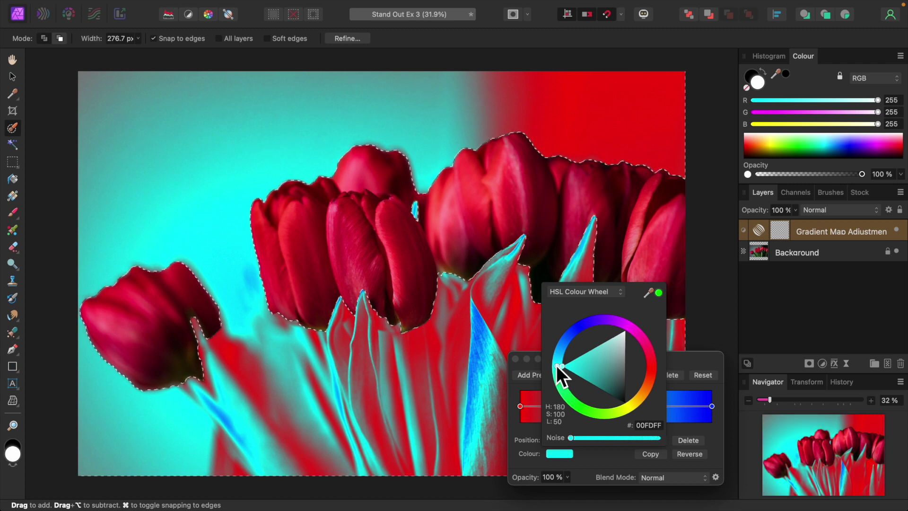
{"action": "left_click", "coordinate": [714, 409]}
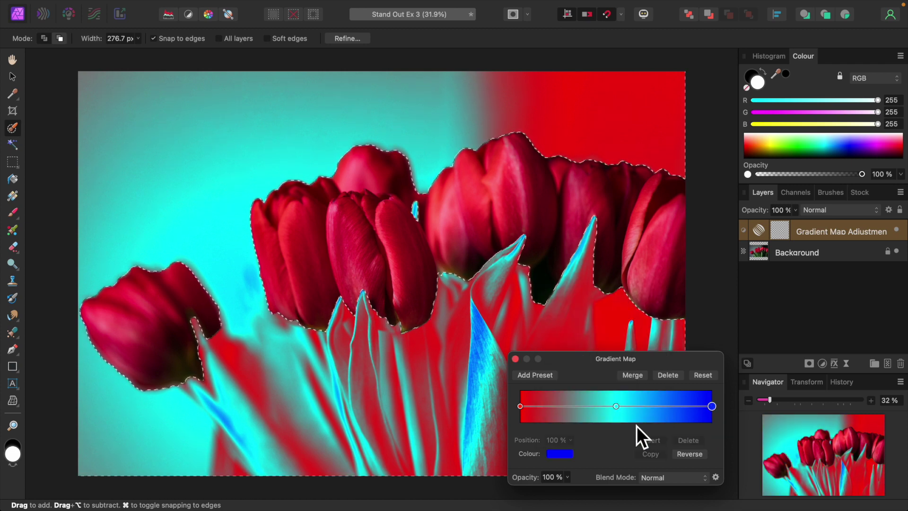
{"action": "left_click", "coordinate": [565, 455]}
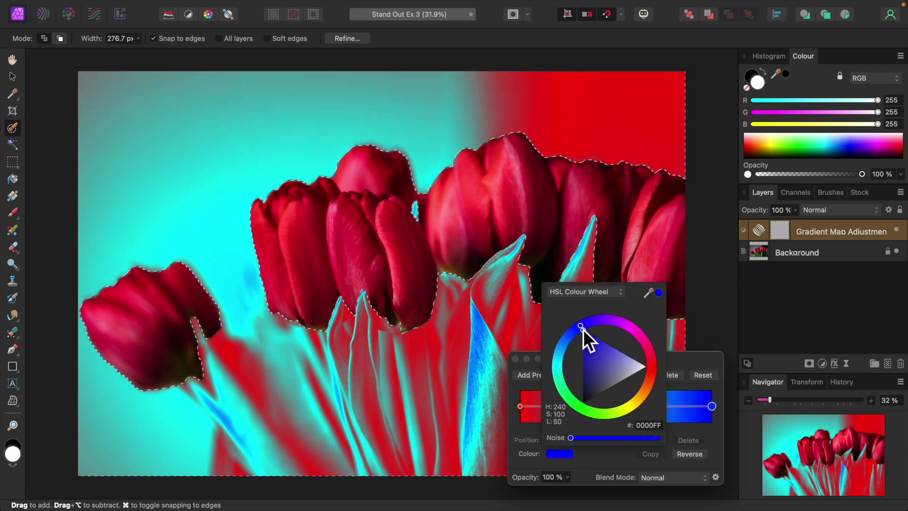
{"action": "left_click_drag", "start_coordinate": [583, 329], "coordinate": [589, 413]}
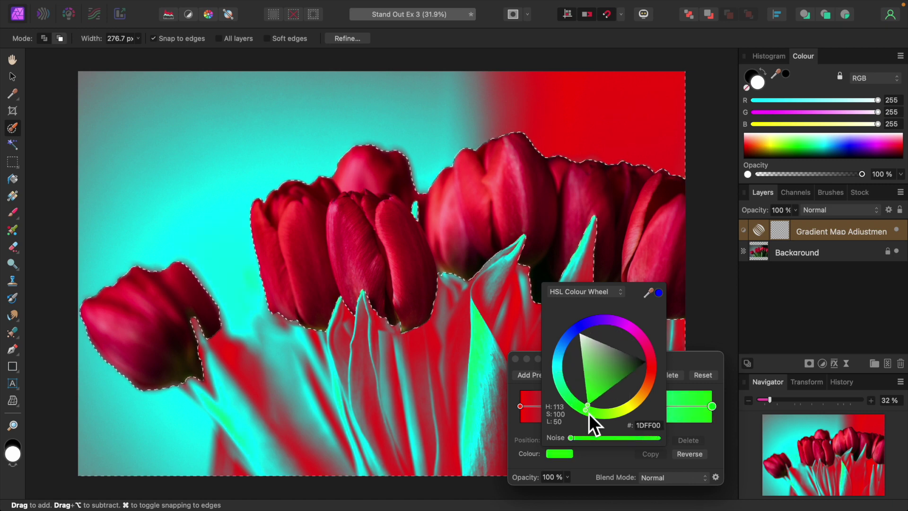
{"action": "left_click", "coordinate": [719, 438]}
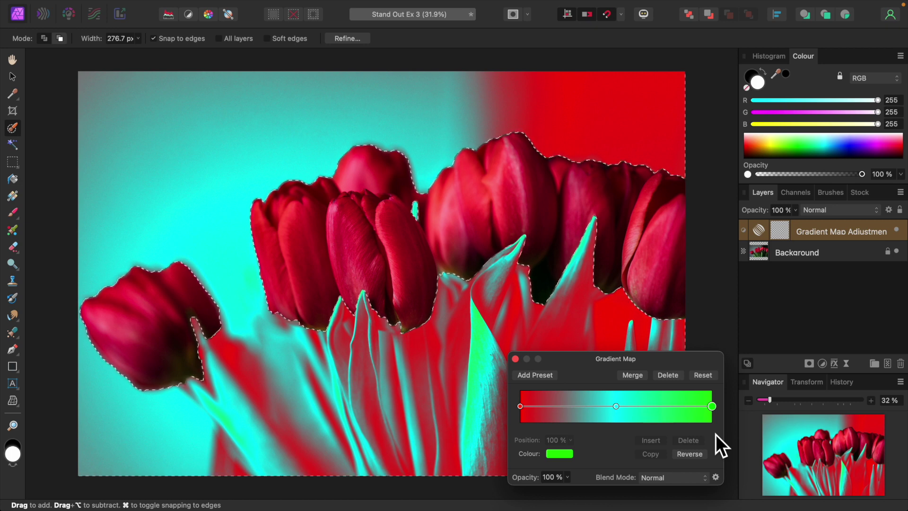
Set the tulip Gradient Map to Colour blend mode at 34% opacity.
{"action": "left_click", "coordinate": [705, 479]}
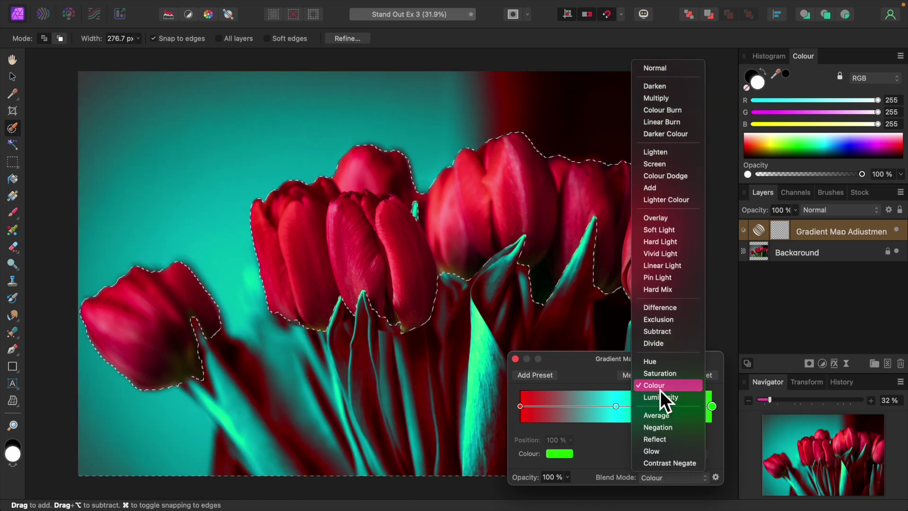
{"action": "left_click", "coordinate": [660, 387]}
{"action": "left_click", "coordinate": [570, 481]}
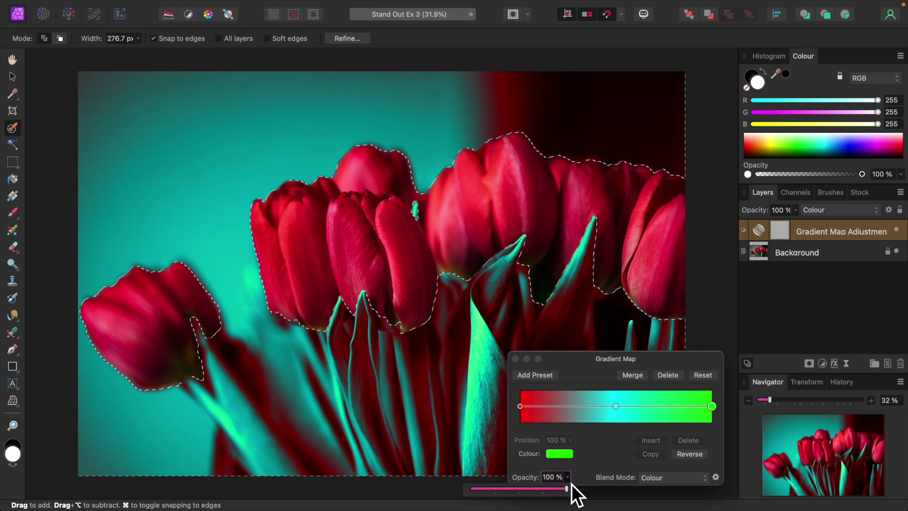
{"action": "left_click_drag", "start_coordinate": [534, 491], "coordinate": [508, 489]}
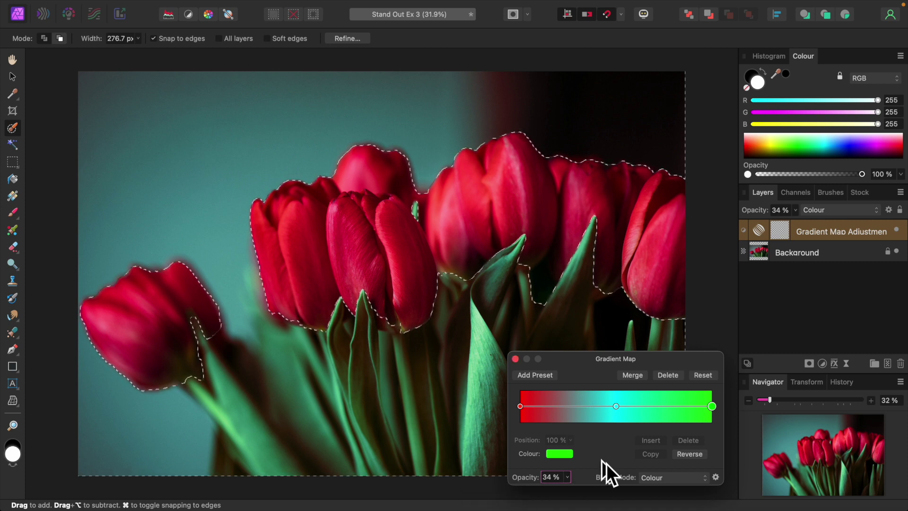
{"action": "left_click", "coordinate": [515, 359]}
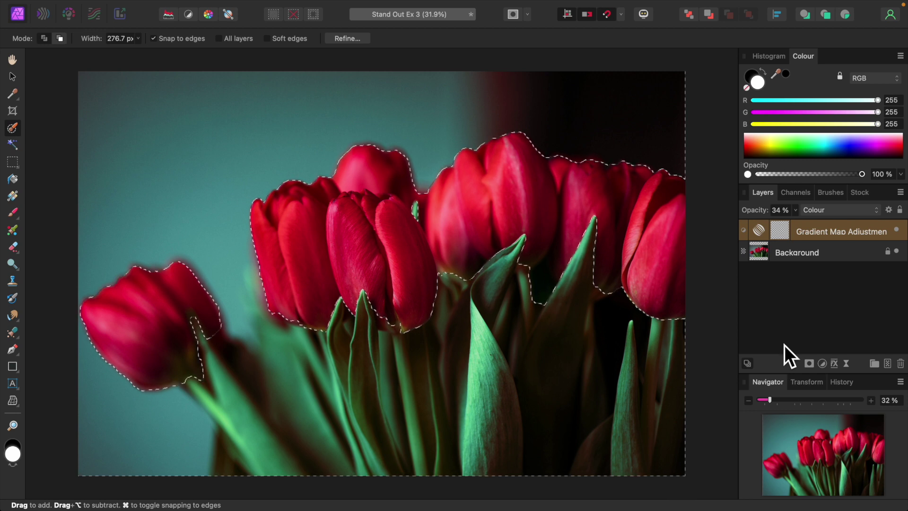
Add a Brightness/Contrast adjustment with brightness at -17% to darken the background.
{"action": "left_click", "coordinate": [823, 364]}
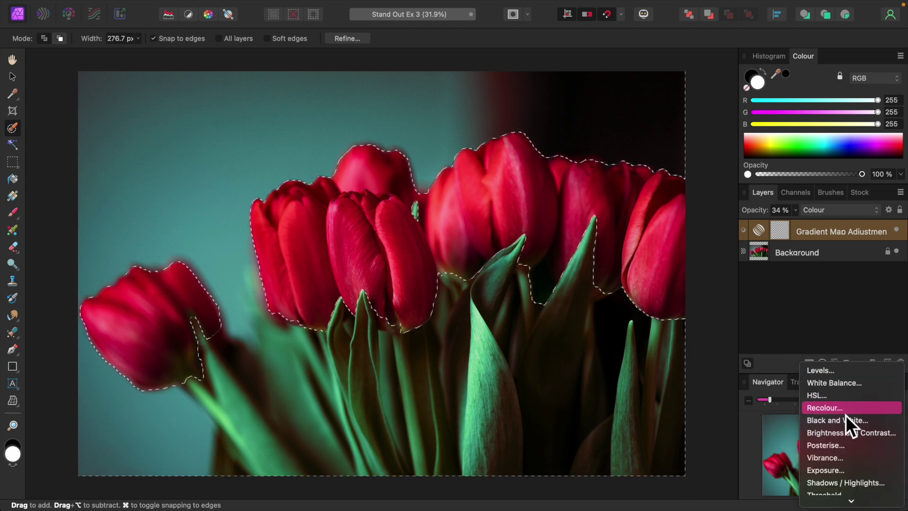
{"action": "left_click", "coordinate": [848, 438]}
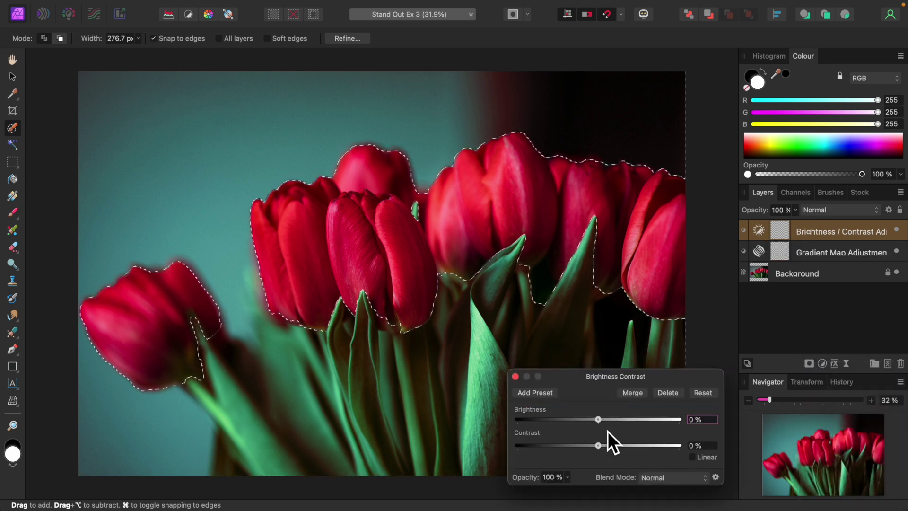
{"action": "left_click_drag", "start_coordinate": [598, 421], "coordinate": [589, 424]}
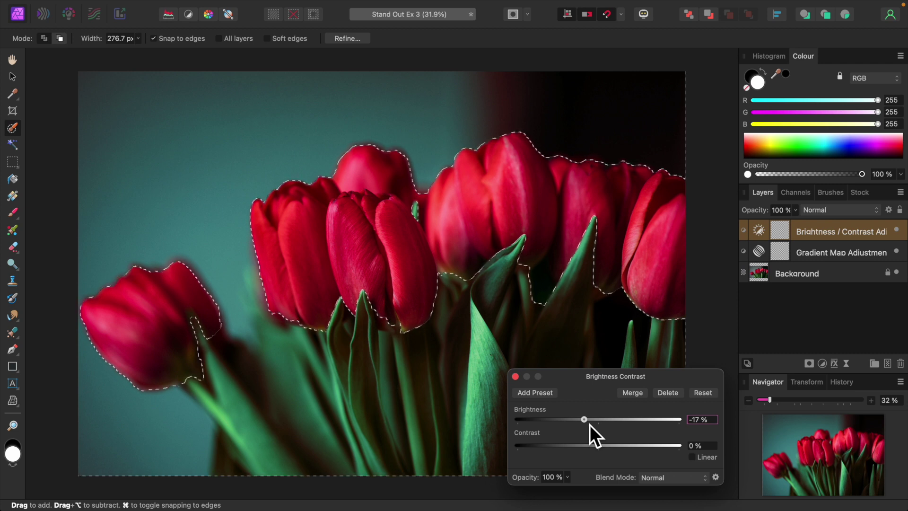
{"action": "left_click", "coordinate": [515, 377]}
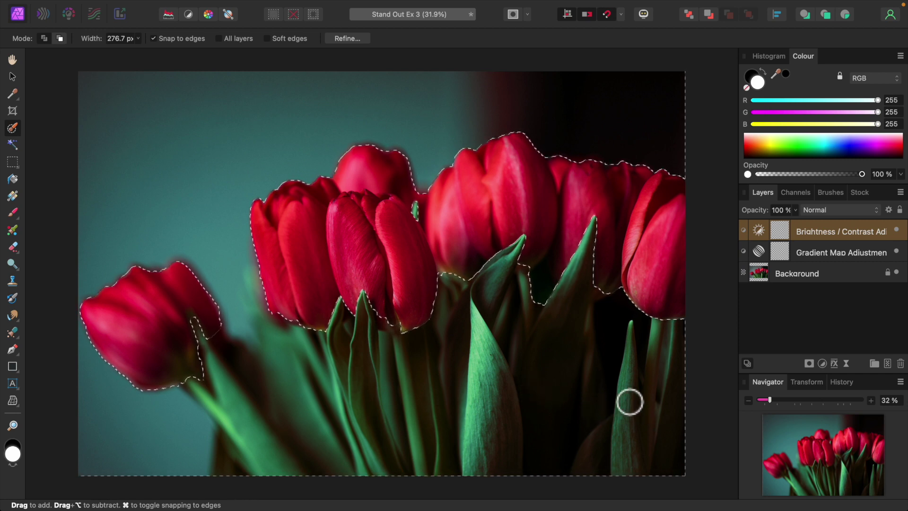
Invert the selection back to the red tulip heads.
{"action": "mouse_move", "coordinate": [299, 3]}
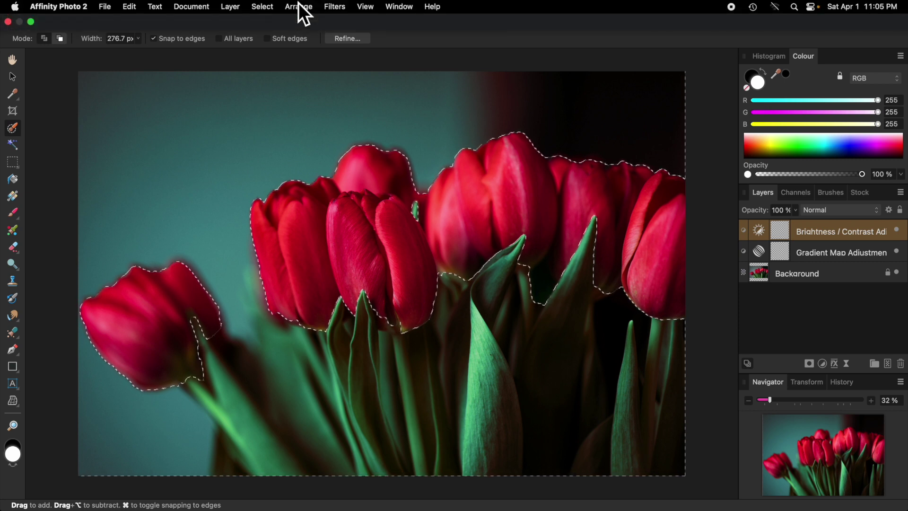
{"action": "left_click", "coordinate": [271, 6]}
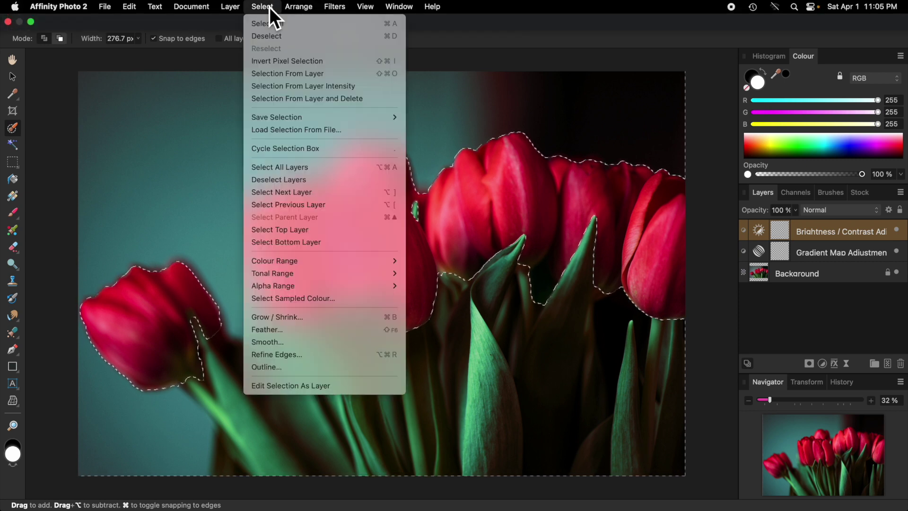
{"action": "left_click", "coordinate": [302, 61]}
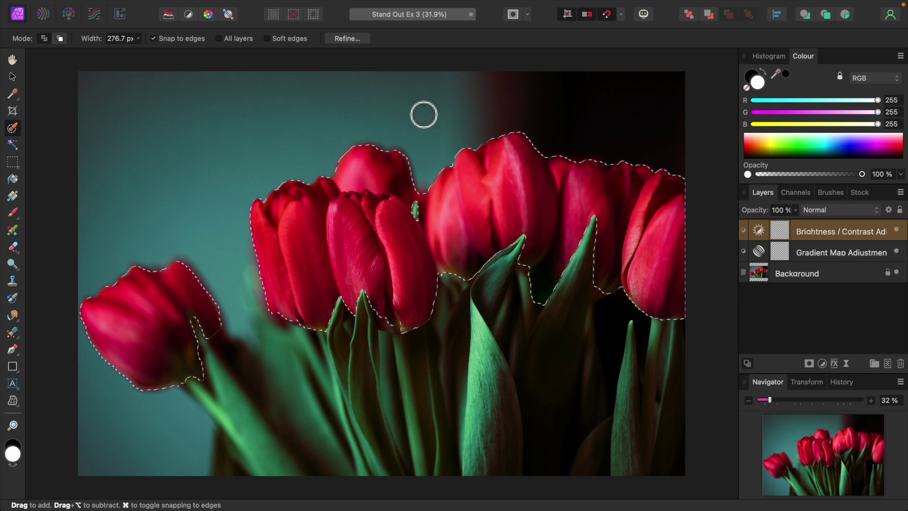
Add a Brightness/Contrast adjustment at 13% brightness and 6% contrast, then deselect.
{"action": "left_click", "coordinate": [826, 363]}
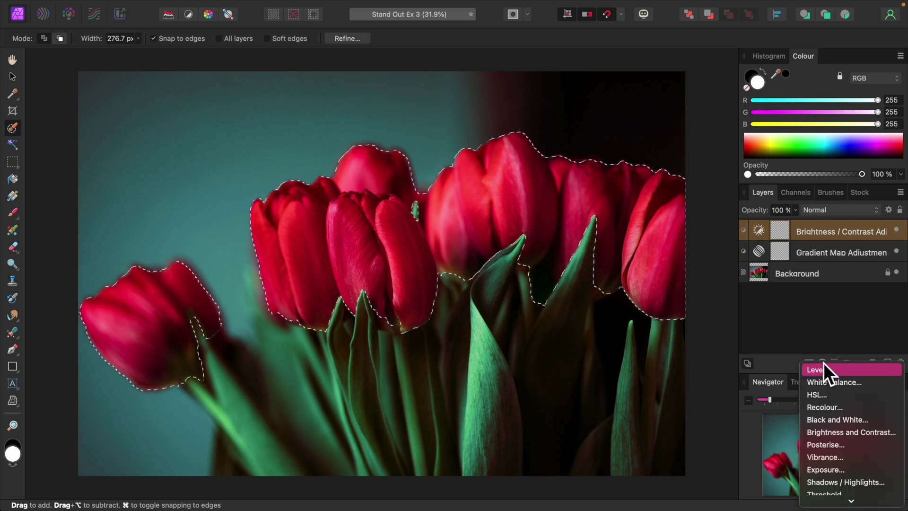
{"action": "left_click", "coordinate": [846, 432]}
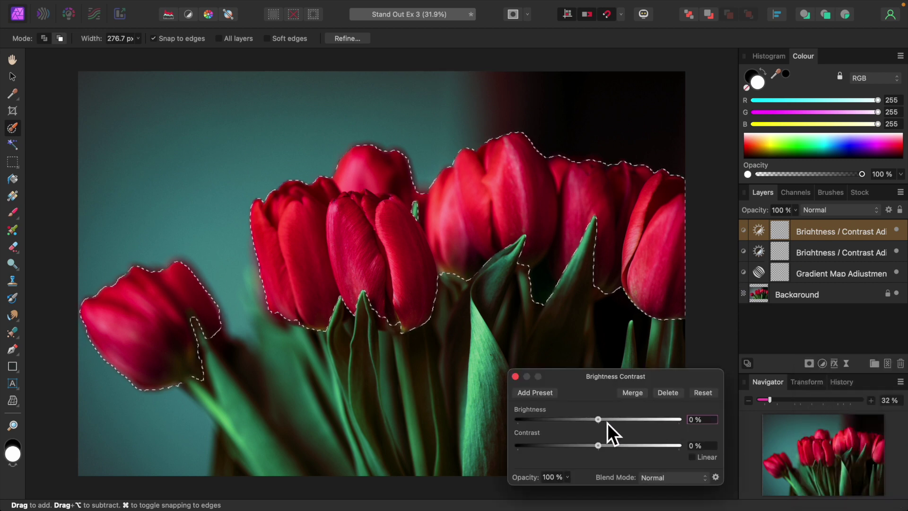
{"action": "left_click_drag", "start_coordinate": [607, 421], "coordinate": [619, 425]}
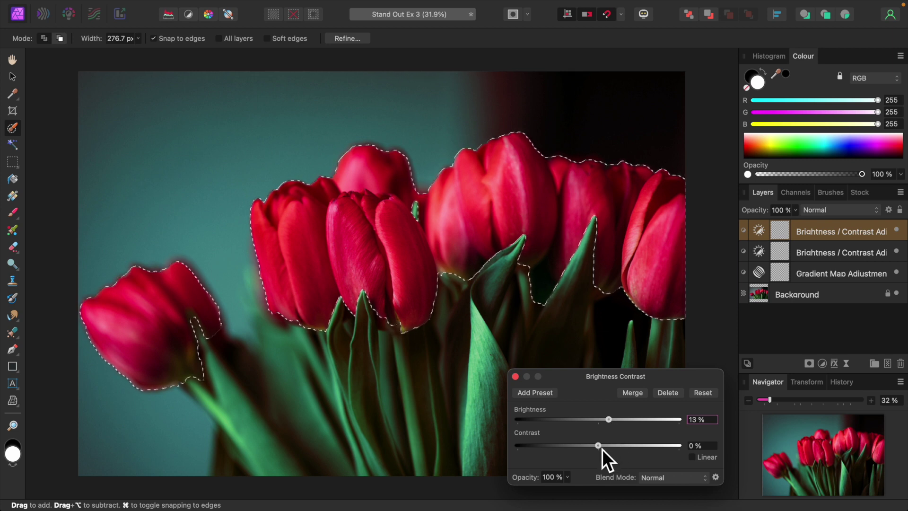
{"action": "left_click_drag", "start_coordinate": [604, 449], "coordinate": [606, 450]}
{"action": "left_click", "coordinate": [515, 376]}
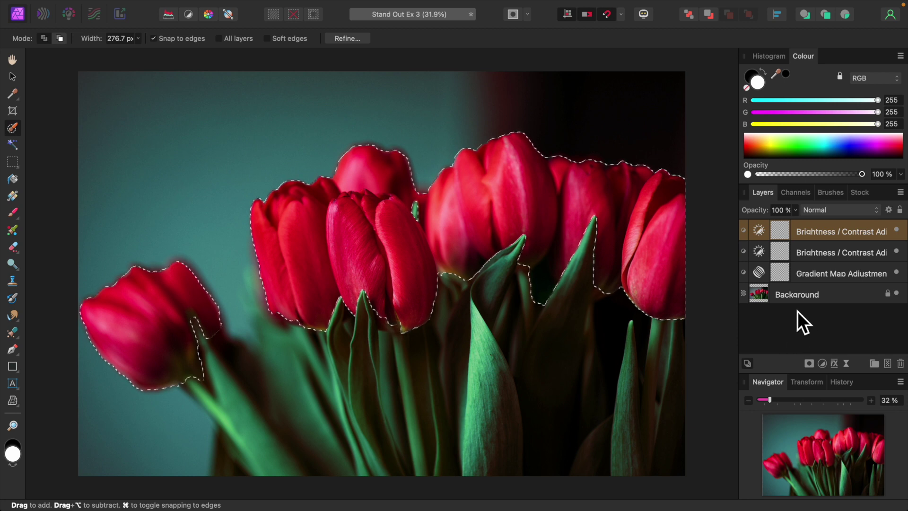
{"action": "key", "text": "ctrl+d"}
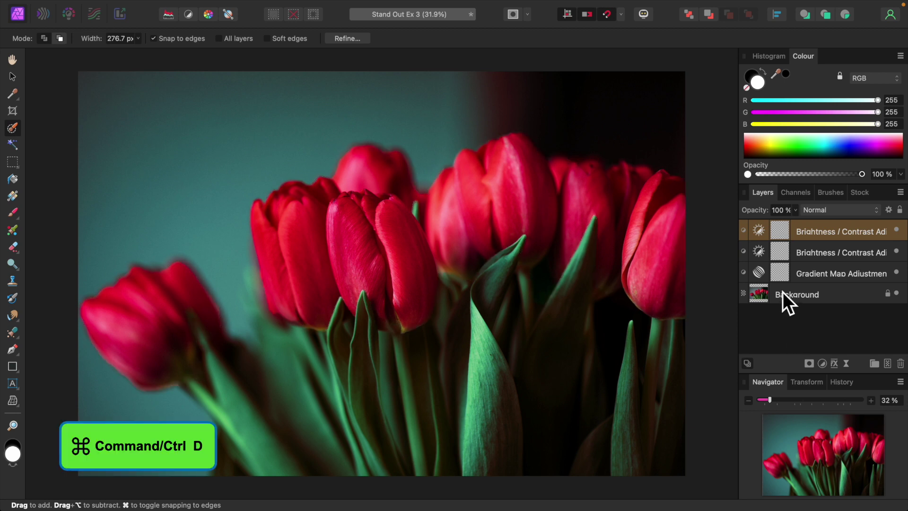
Toggle the tulip photo's adjustment layers off and on to compare against the original.
{"action": "left_click", "coordinate": [834, 274], "text": "shift"}
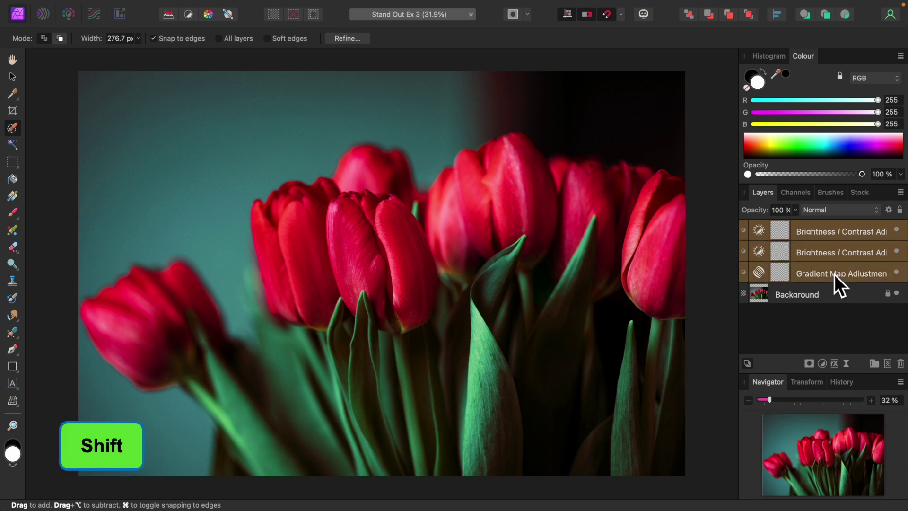
{"action": "left_click", "coordinate": [896, 273]}
{"action": "left_click", "coordinate": [896, 273]}
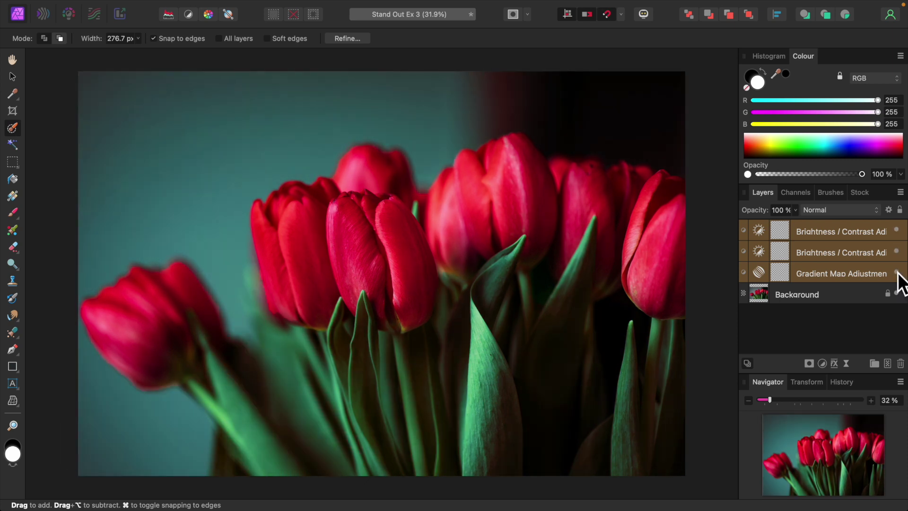
{"action": "left_click", "coordinate": [897, 273]}
{"action": "left_click", "coordinate": [896, 274]}
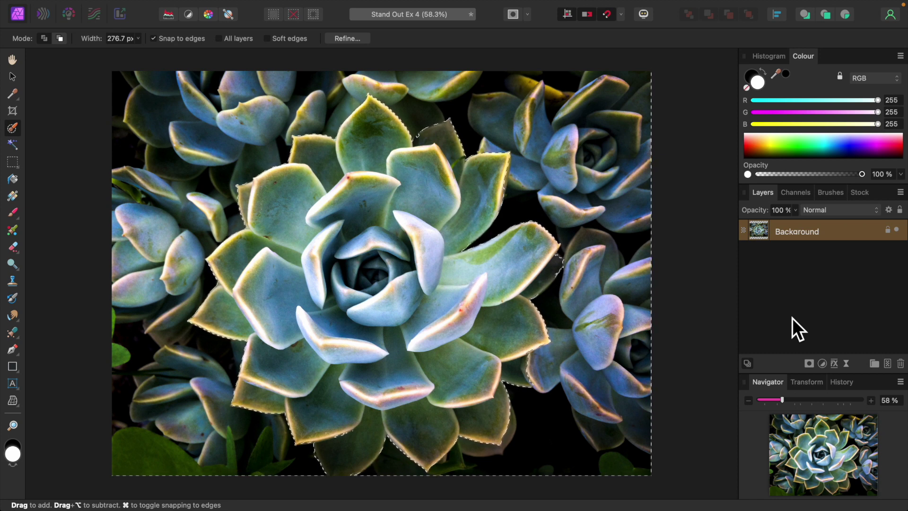
Open the Layers panel's adjustment list and scroll down to Gradient Map.
{"action": "left_click", "coordinate": [826, 365]}
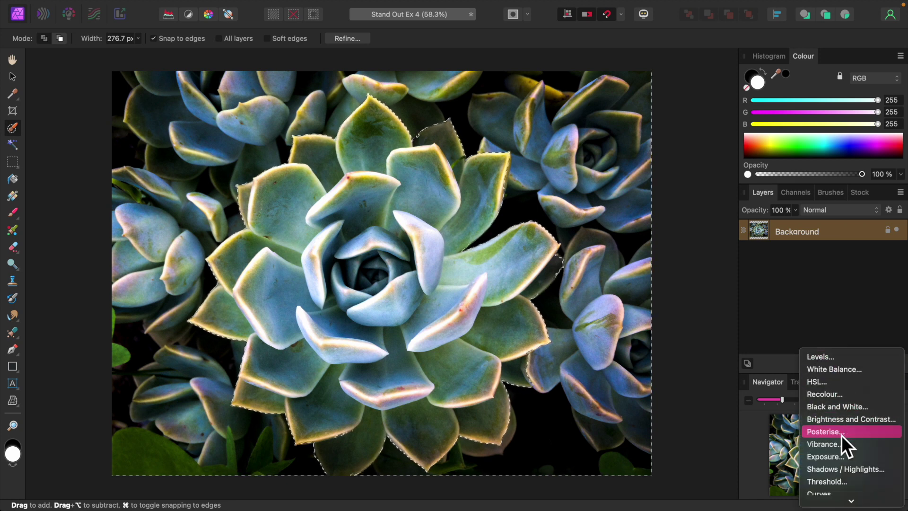
{"action": "scroll", "coordinate": [841, 435], "scroll_direction": "down", "scroll_amount": 3}
Add a Gradient Map and set its left colour stop to dark navy.
{"action": "left_click", "coordinate": [841, 391]}
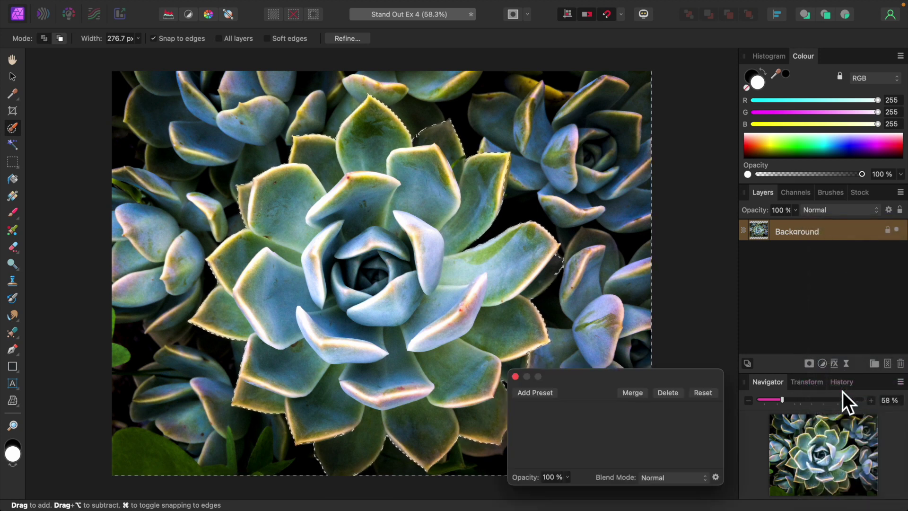
{"action": "left_click", "coordinate": [520, 406]}
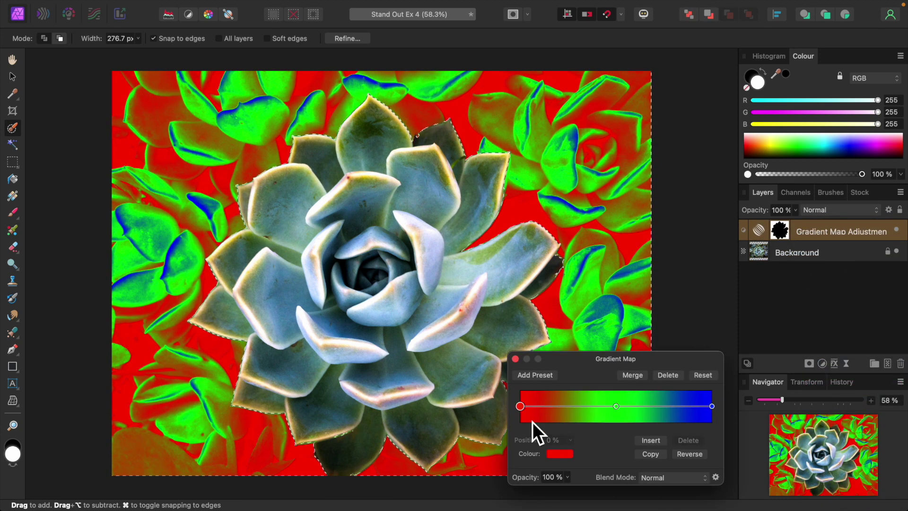
{"action": "left_click", "coordinate": [561, 453]}
{"action": "left_click_drag", "start_coordinate": [655, 369], "coordinate": [589, 376]}
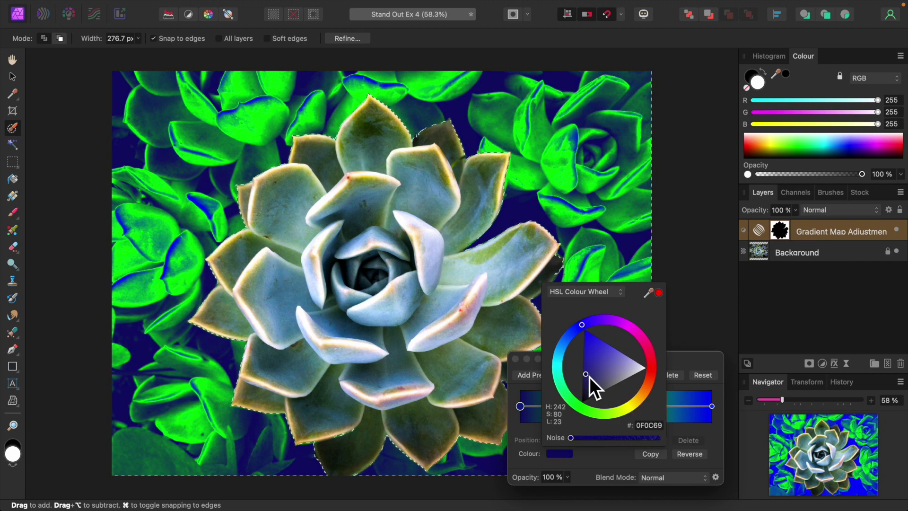
{"action": "left_click", "coordinate": [685, 368]}
Set the gradient's middle stop to blue and its right stop to cyan.
{"action": "left_click", "coordinate": [617, 406]}
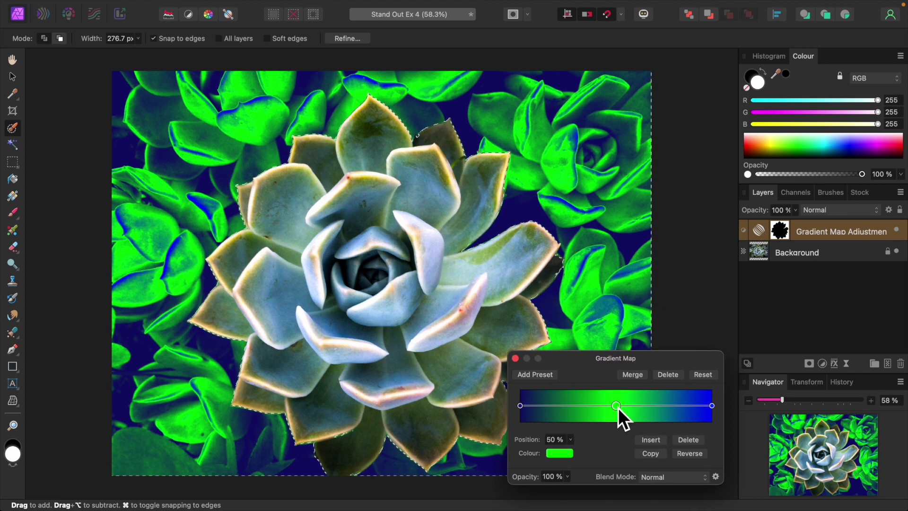
{"action": "left_click", "coordinate": [569, 455]}
{"action": "left_click_drag", "start_coordinate": [584, 410], "coordinate": [585, 330]}
{"action": "left_click", "coordinate": [712, 406]}
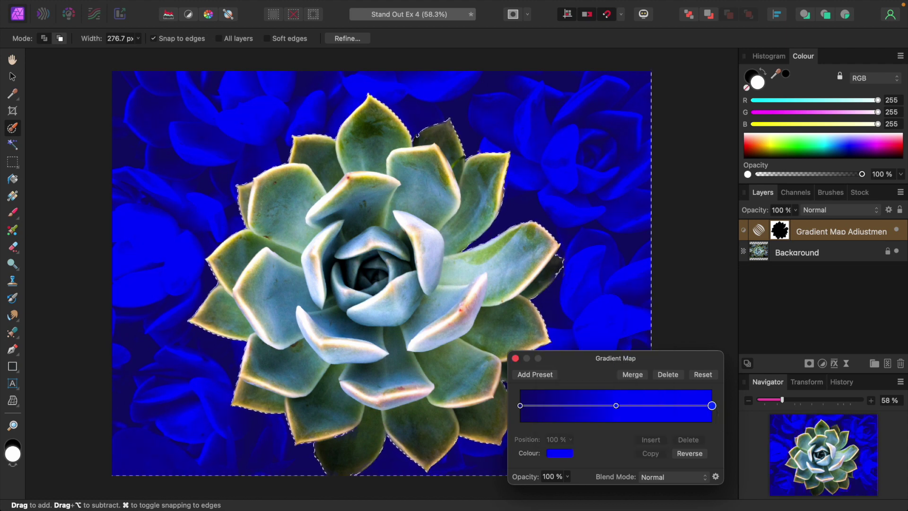
{"action": "left_click", "coordinate": [569, 455]}
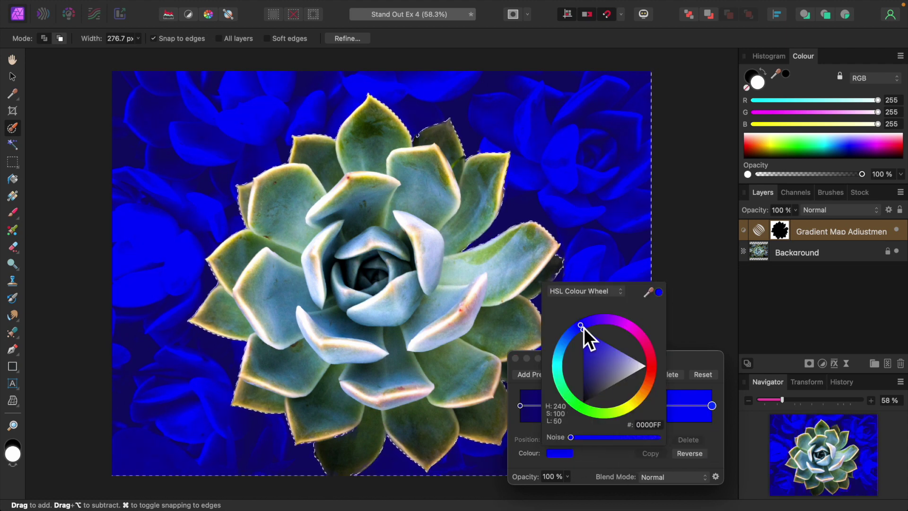
{"action": "left_click_drag", "start_coordinate": [583, 328], "coordinate": [561, 367]}
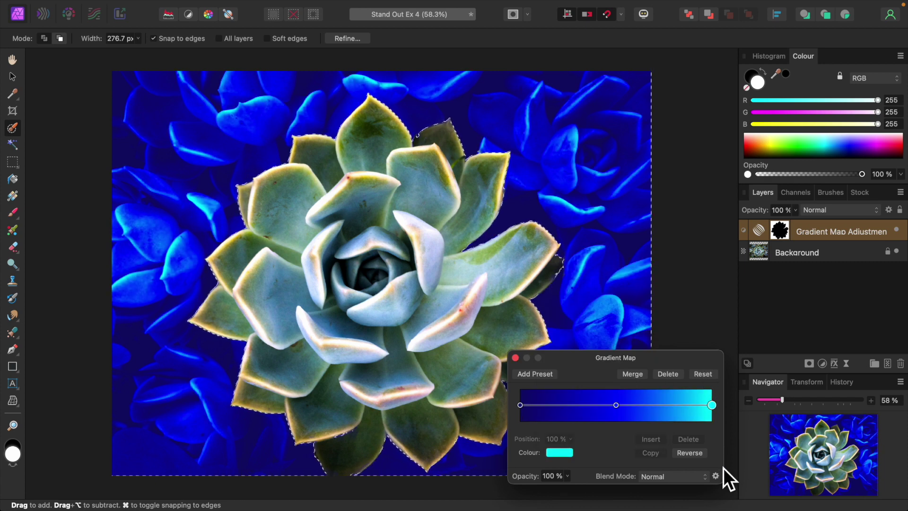
{"action": "left_click", "coordinate": [706, 476]}
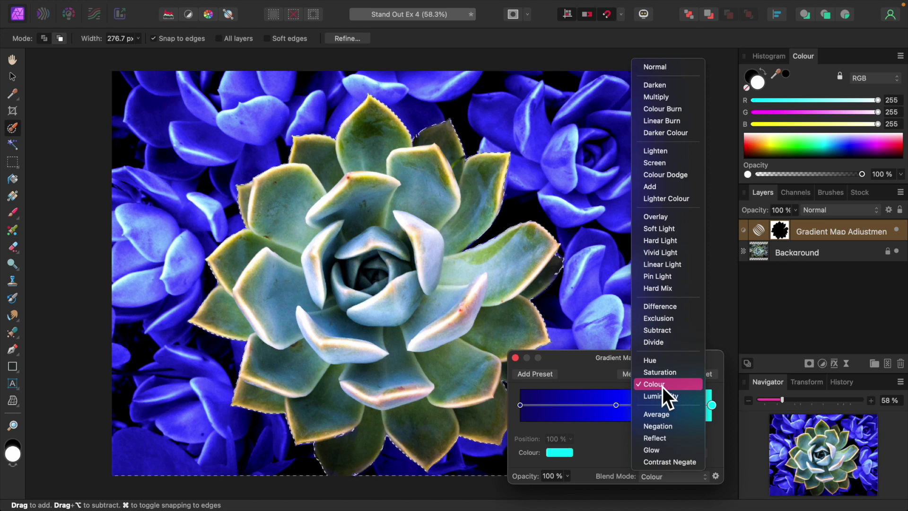
Blend the succulent's Gradient Map as Colour at 25% opacity.
{"action": "left_click", "coordinate": [662, 387]}
{"action": "left_click", "coordinate": [568, 476]}
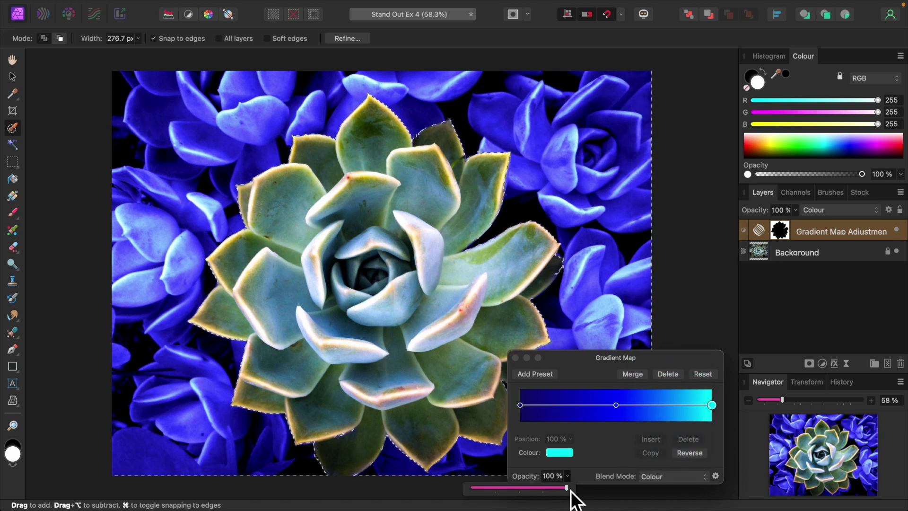
{"action": "left_click_drag", "start_coordinate": [569, 492], "coordinate": [503, 487]}
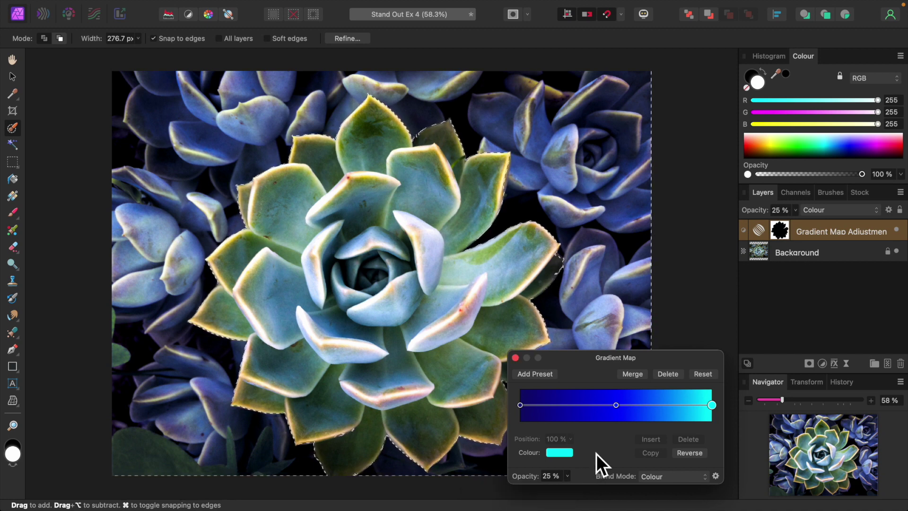
{"action": "left_click", "coordinate": [515, 358]}
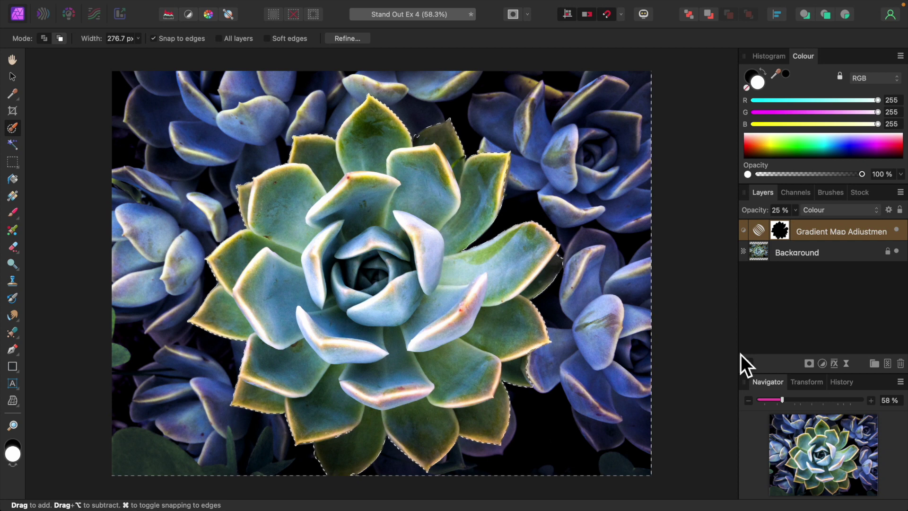
{"action": "left_click", "coordinate": [824, 364]}
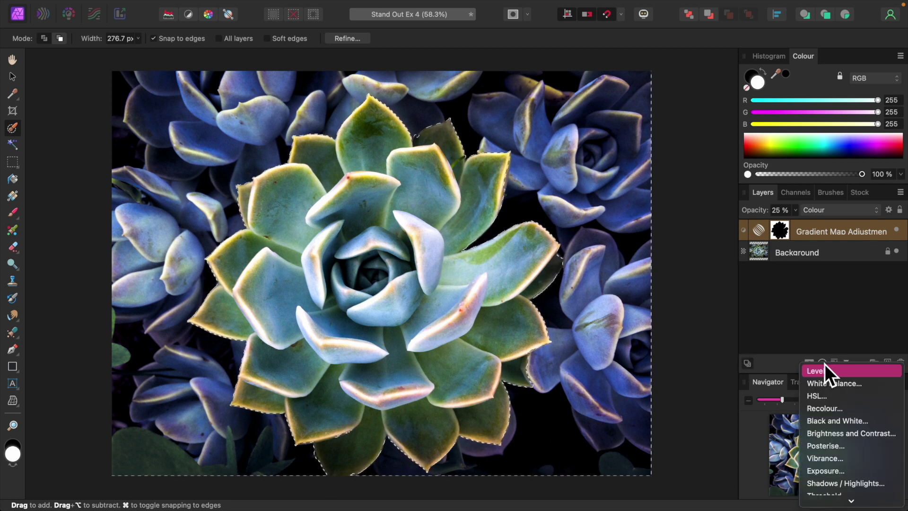
Add a Brightness/Contrast adjustment with brightness at -17% above the succulent's Gradient Map.
{"action": "left_click", "coordinate": [855, 434]}
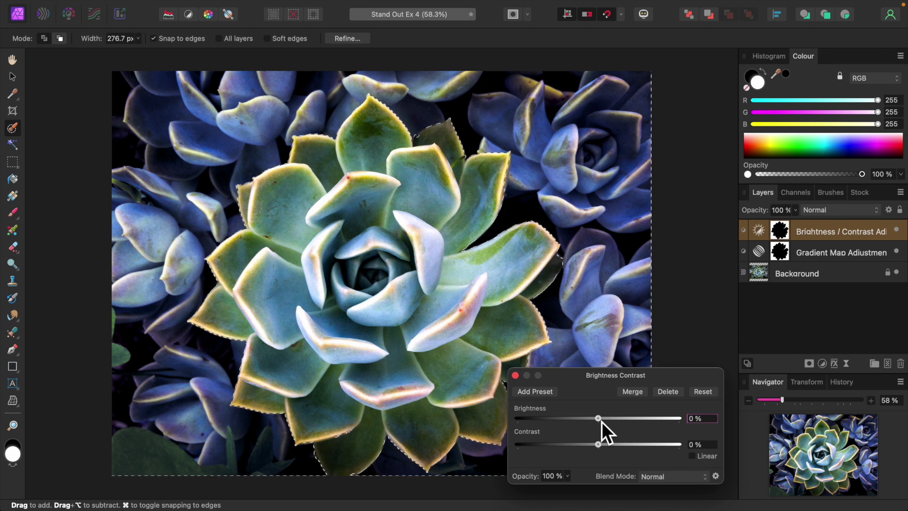
{"action": "left_click_drag", "start_coordinate": [602, 422], "coordinate": [584, 418]}
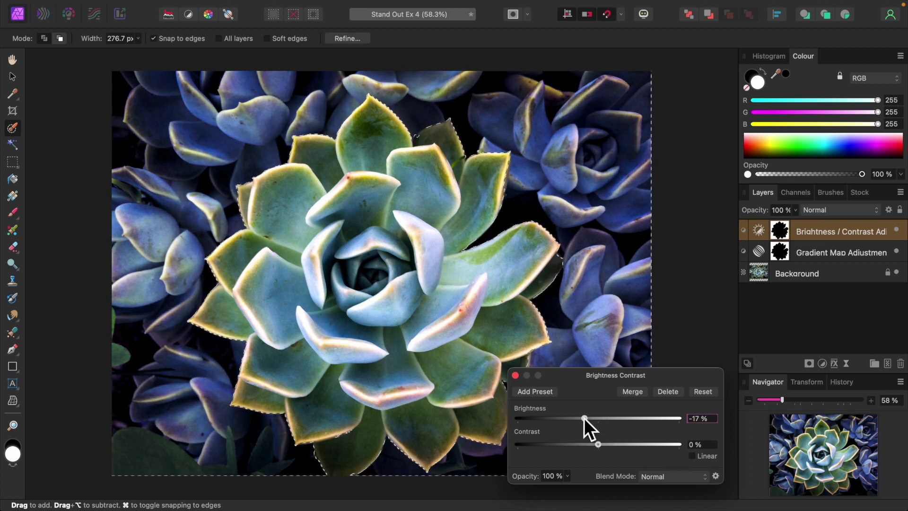
{"action": "left_click", "coordinate": [520, 377]}
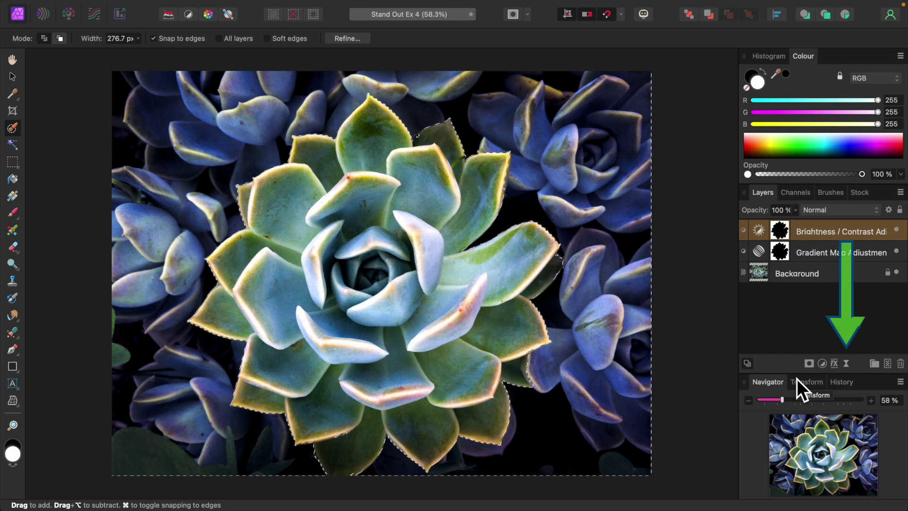
Add a live Gaussian Blur to the succulent's background with Preserve Alpha and a 4.1 px radius.
{"action": "left_click", "coordinate": [846, 365]}
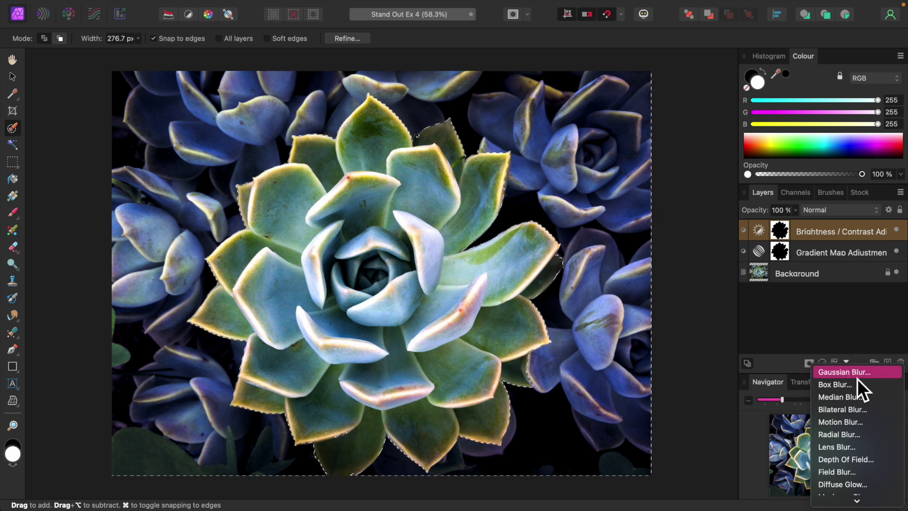
{"action": "left_click", "coordinate": [853, 373]}
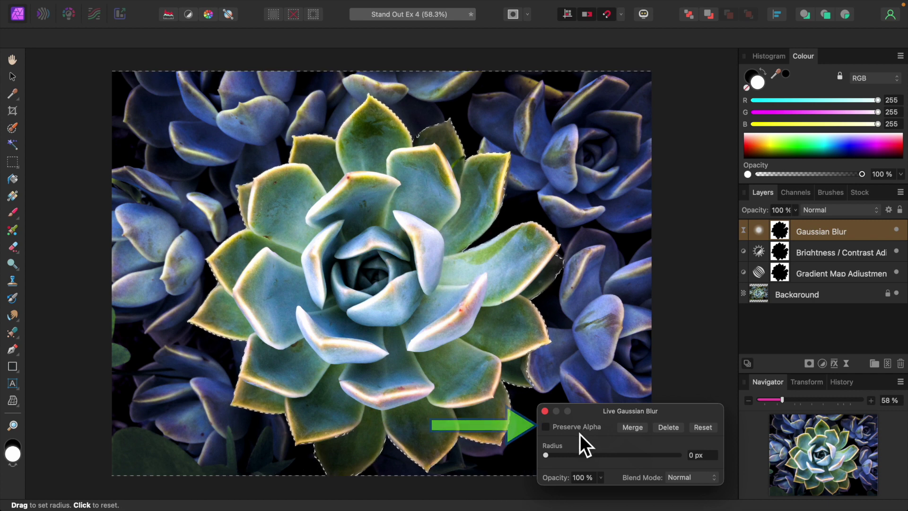
{"action": "left_click", "coordinate": [546, 428]}
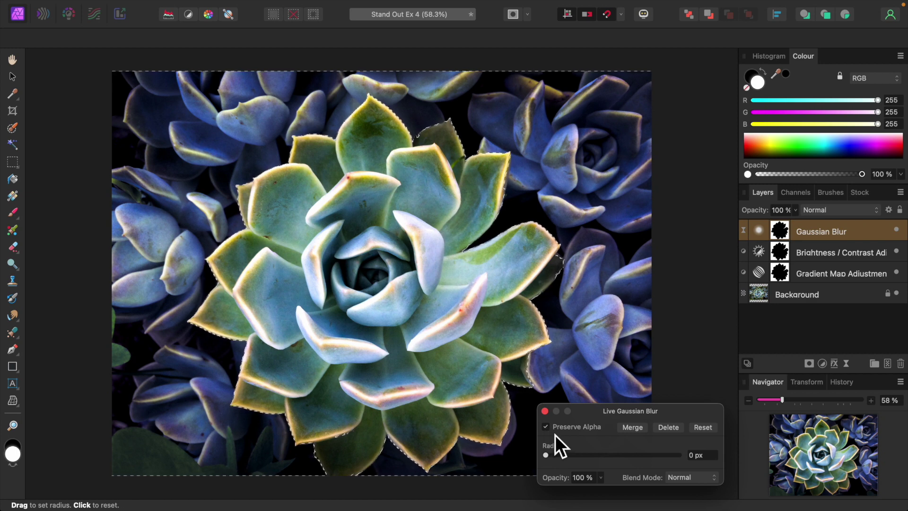
{"action": "left_click_drag", "start_coordinate": [552, 459], "coordinate": [588, 459]}
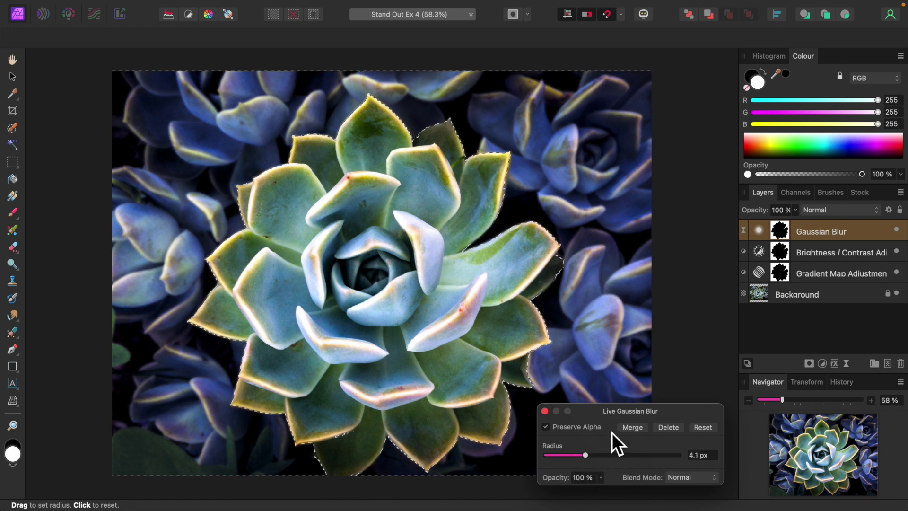
Close the Gaussian Blur settings and clear the rosette selection.
{"action": "key", "text": "w"}
{"action": "left_click", "coordinate": [545, 411]}
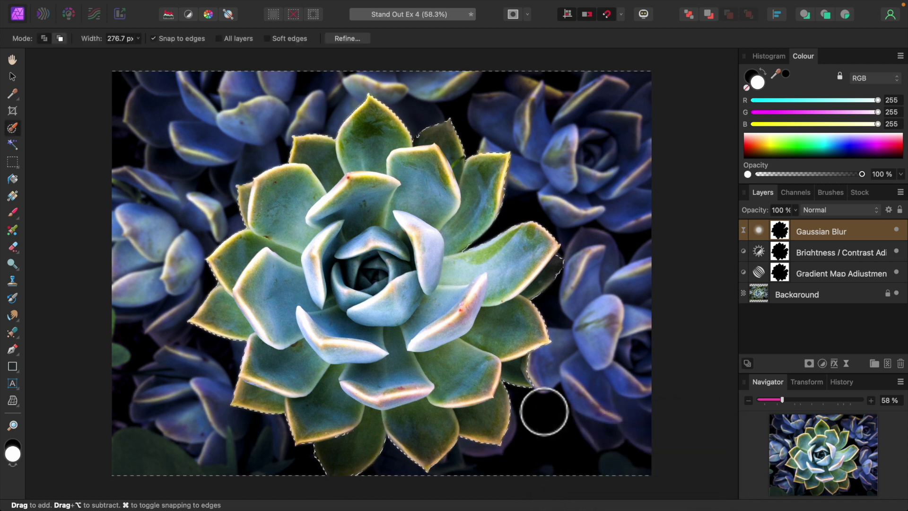
{"action": "key", "text": "super+d"}
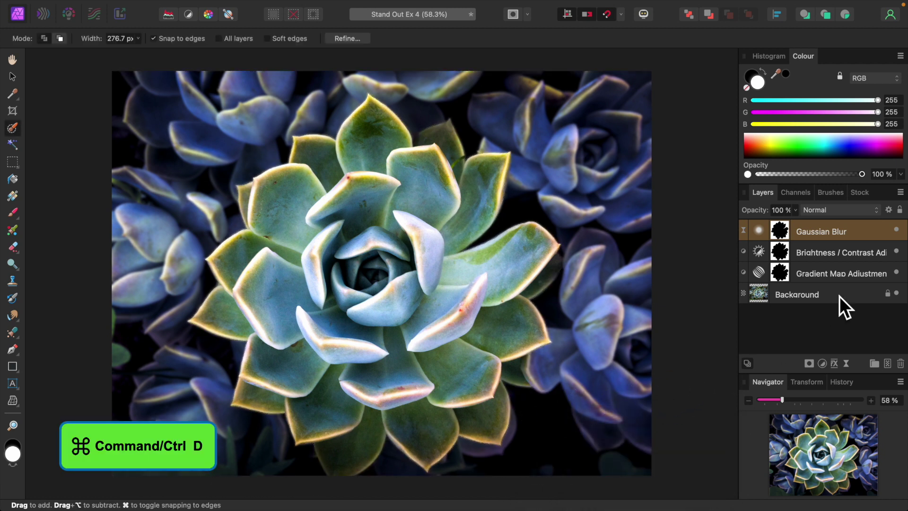
Toggle the three background adjustment layers off and on to compare, leaving them visible.
{"action": "left_click", "coordinate": [844, 277], "text": "shift"}
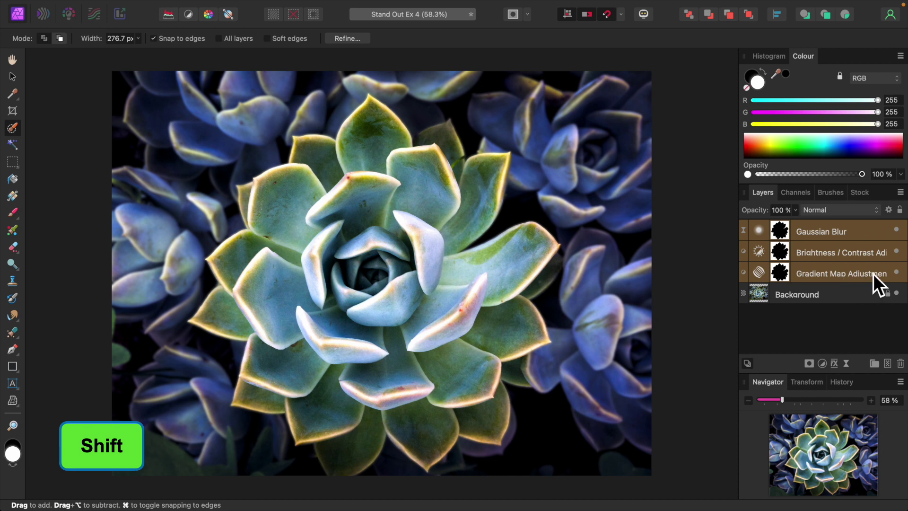
{"action": "left_click", "coordinate": [896, 272]}
{"action": "left_click", "coordinate": [897, 273]}
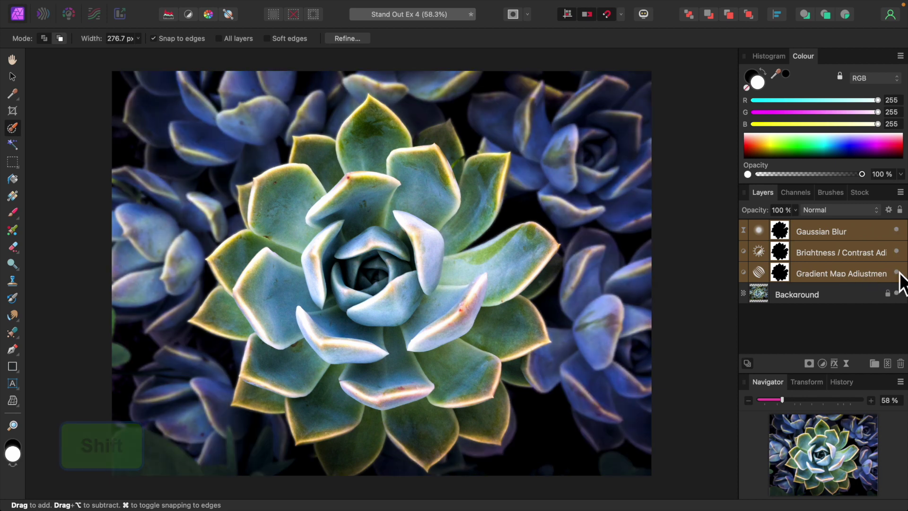
{"action": "left_click", "coordinate": [897, 273]}
{"action": "left_click", "coordinate": [898, 274]}
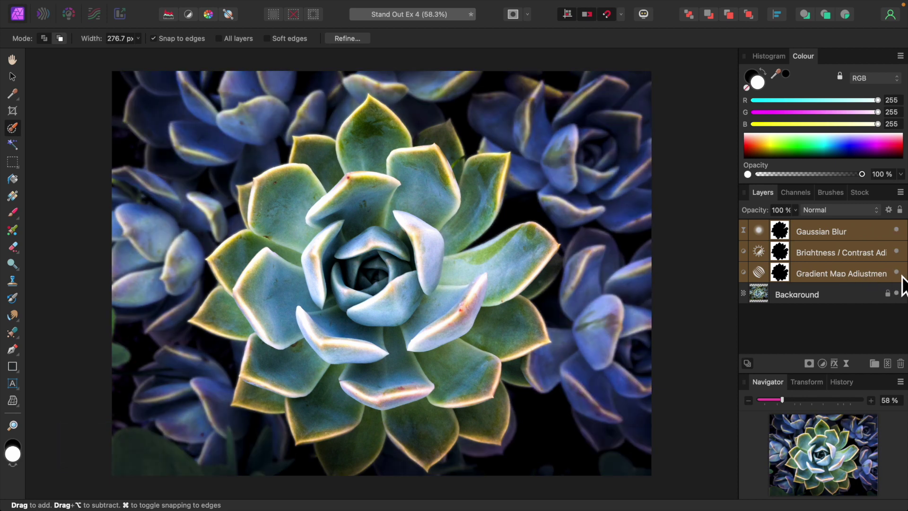